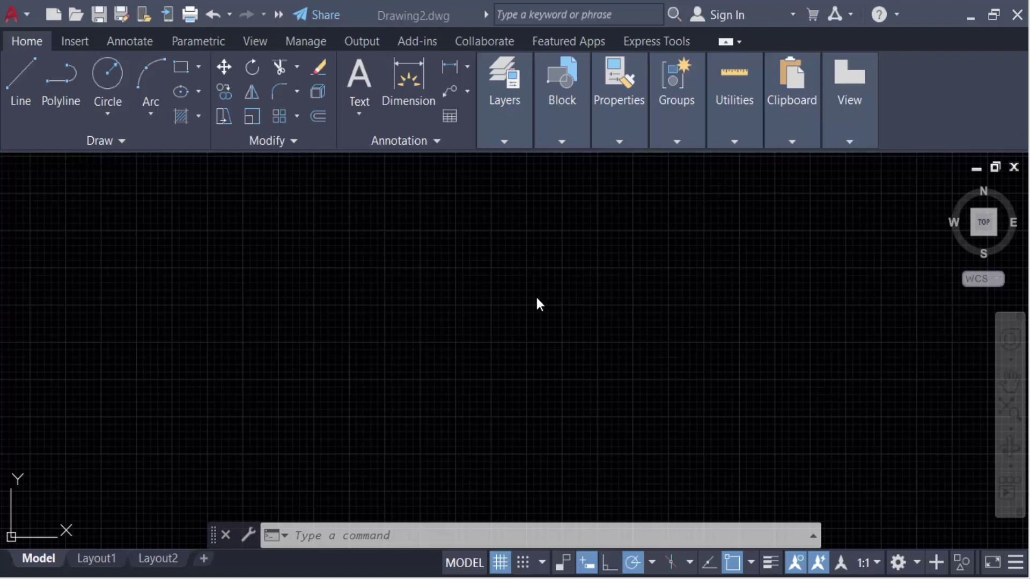
# Create a new layer named centerline in the Layer Properties Manager
pyautogui.click(488, 295)
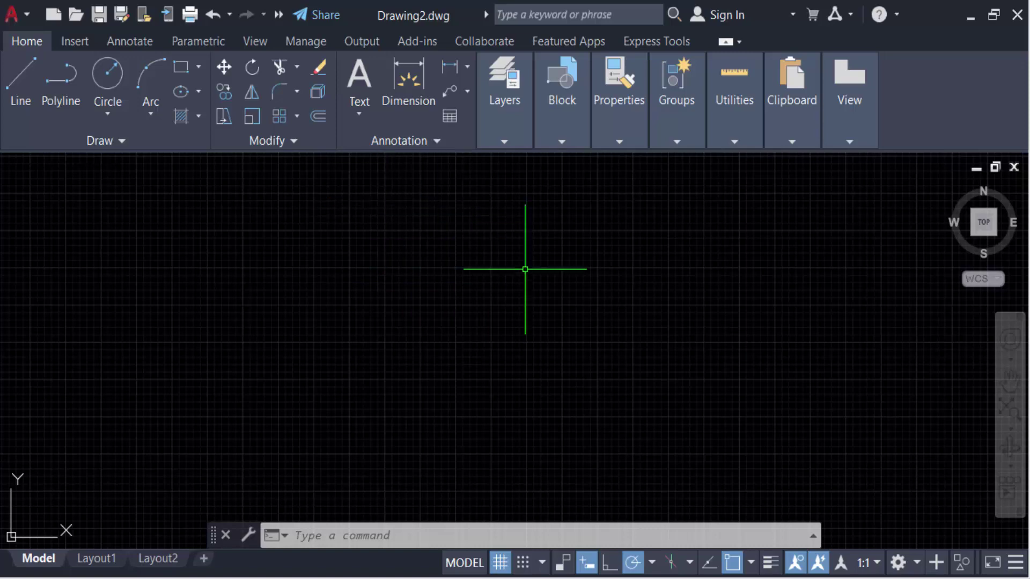
pyautogui.click(508, 141)
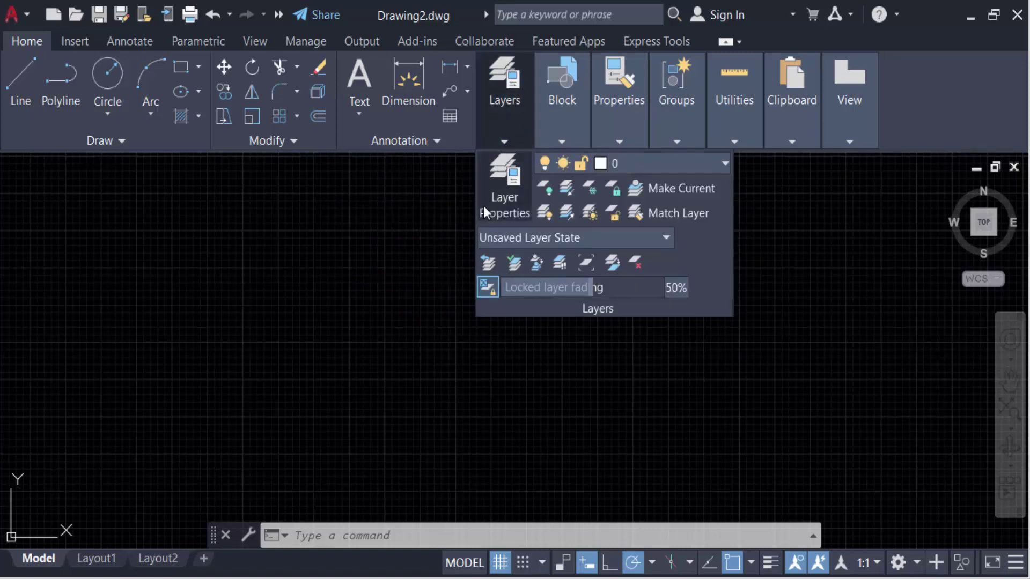
pyautogui.click(502, 201)
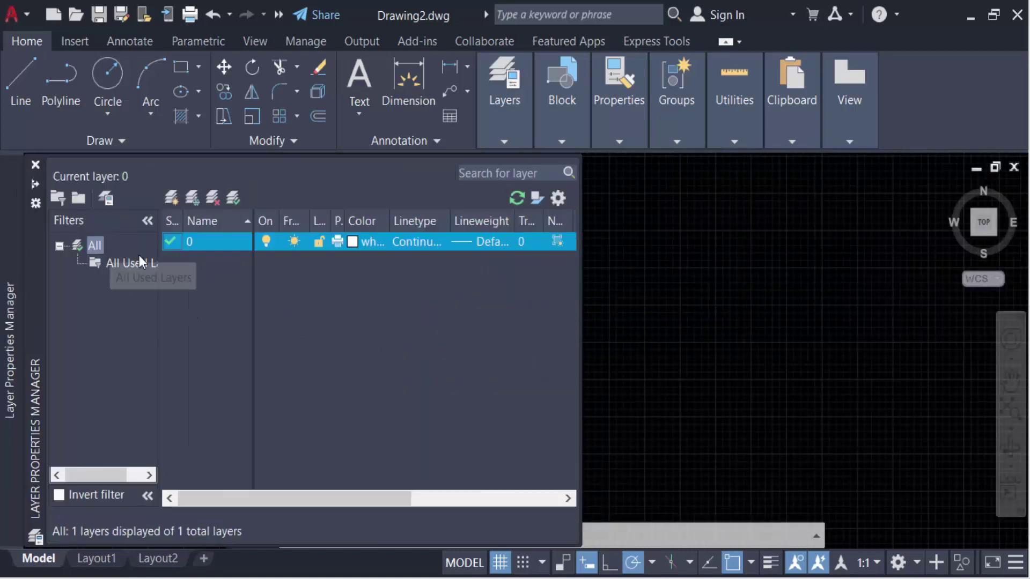
pyautogui.click(171, 198)
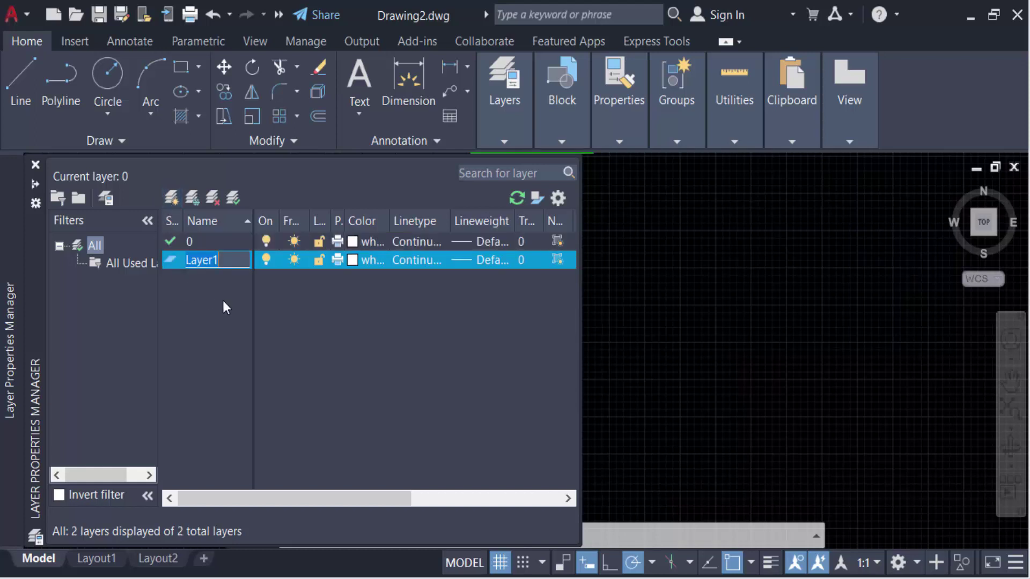
pyautogui.write('centerline')
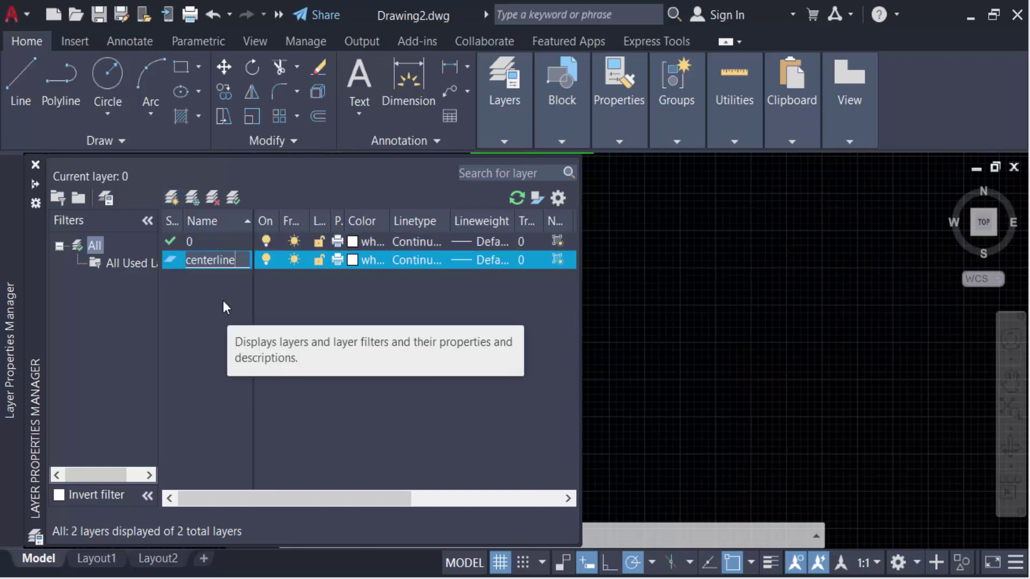
# Load the CENTER linetype and assign it to the centerline layer
pyautogui.click(416, 262)
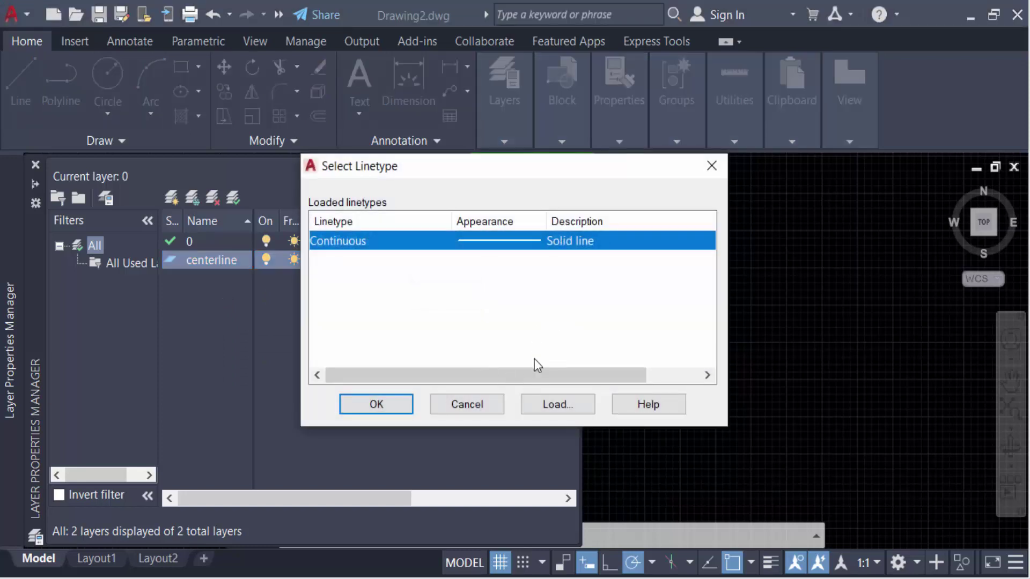
pyautogui.click(549, 408)
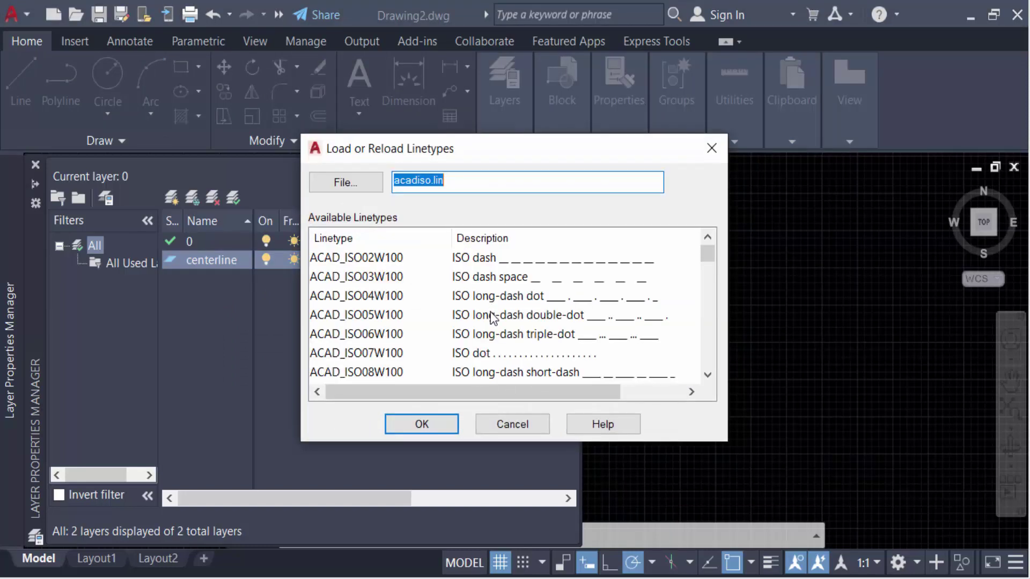
pyautogui.scroll(-1, 491, 317)
pyautogui.scroll(-2, 491, 316)
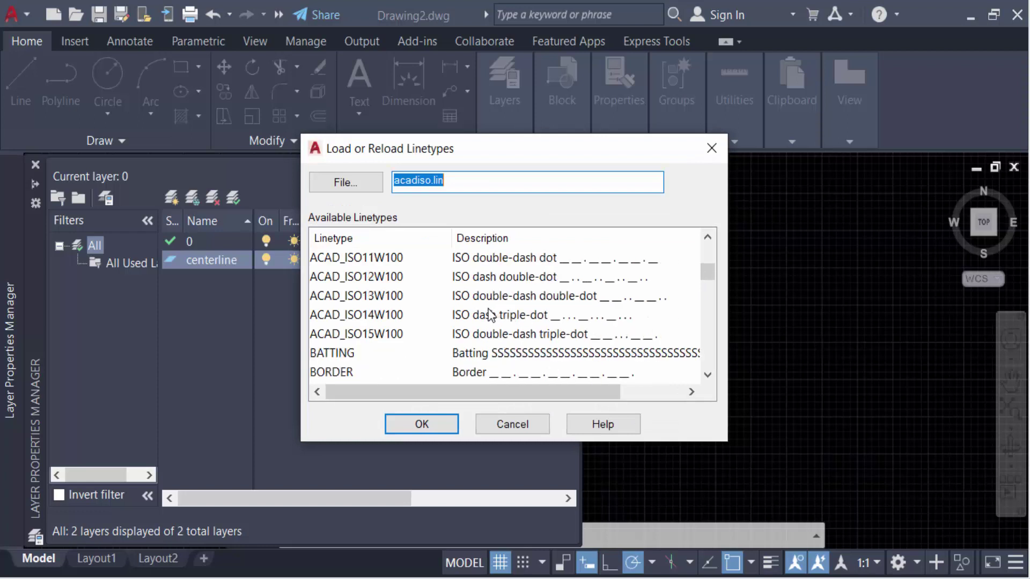
pyautogui.scroll(-3, 489, 317)
pyautogui.click(347, 263)
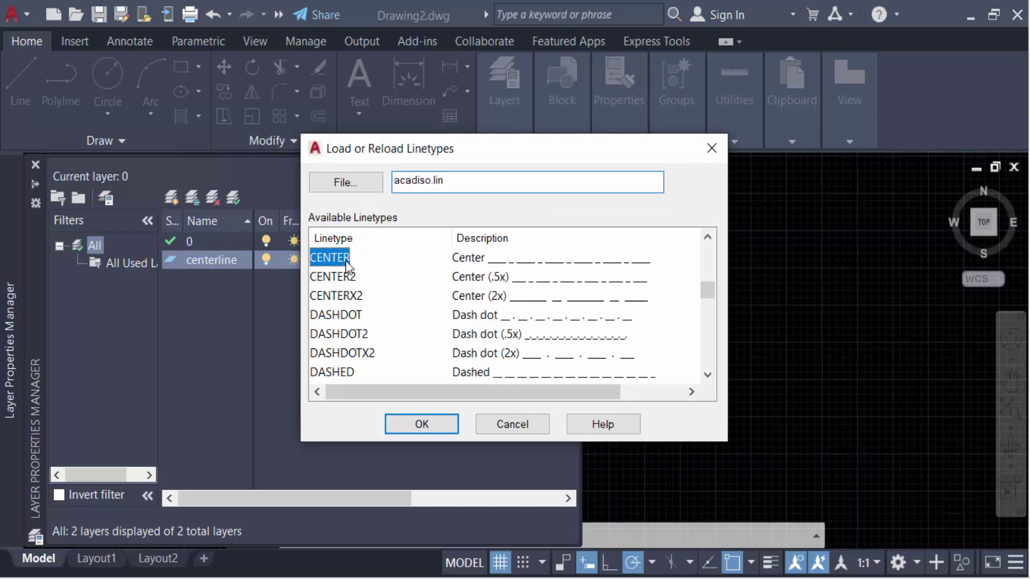
pyautogui.click(424, 427)
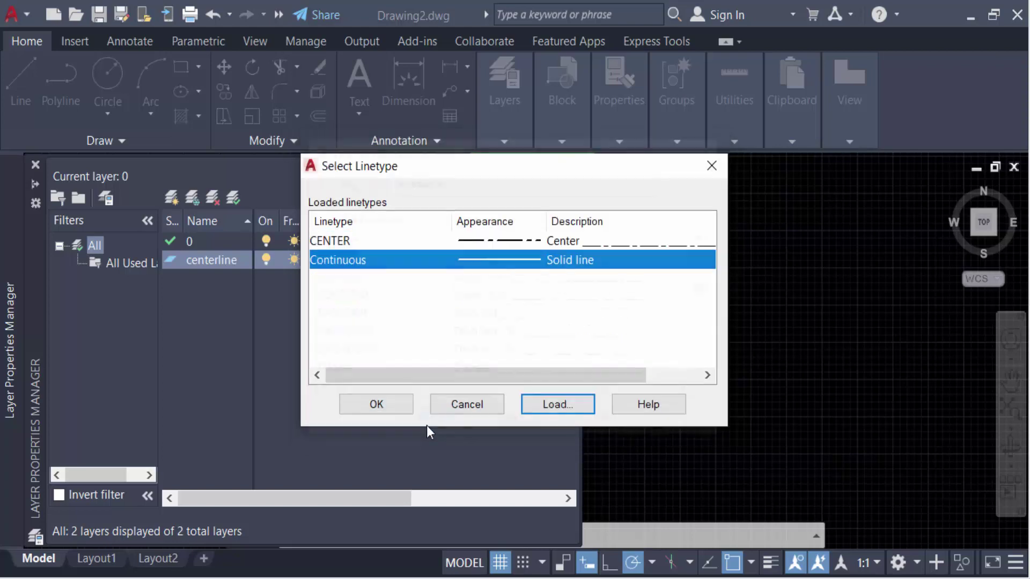
pyautogui.click(497, 241)
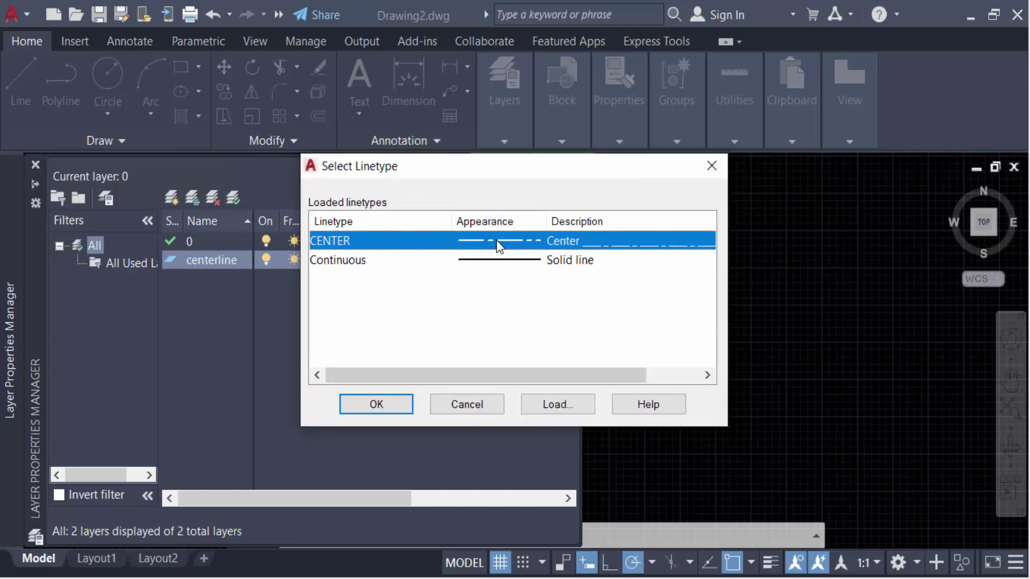
pyautogui.click(393, 408)
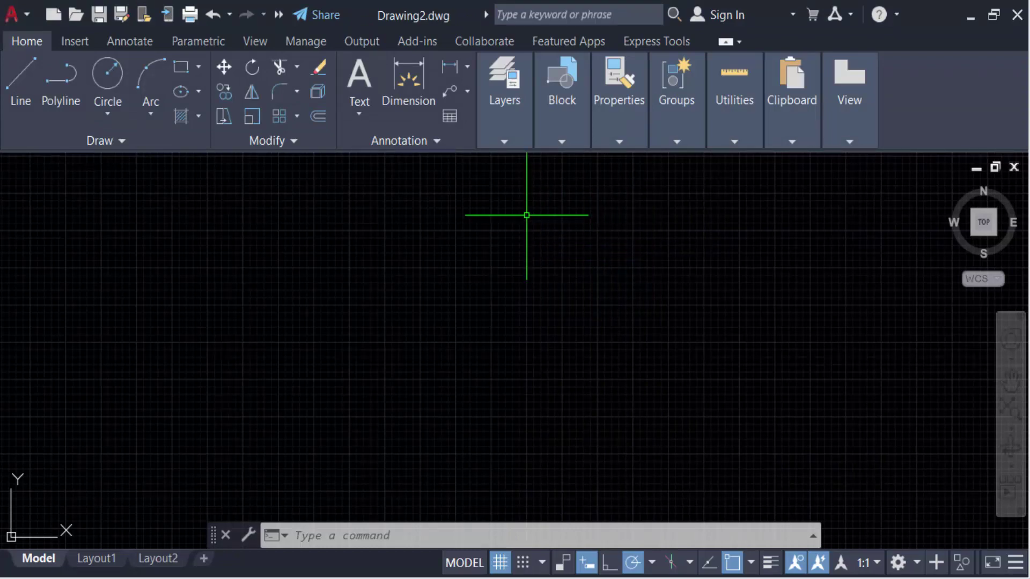
# Make centerline the current layer and draw a horizontal line on it
pyautogui.click(509, 134)
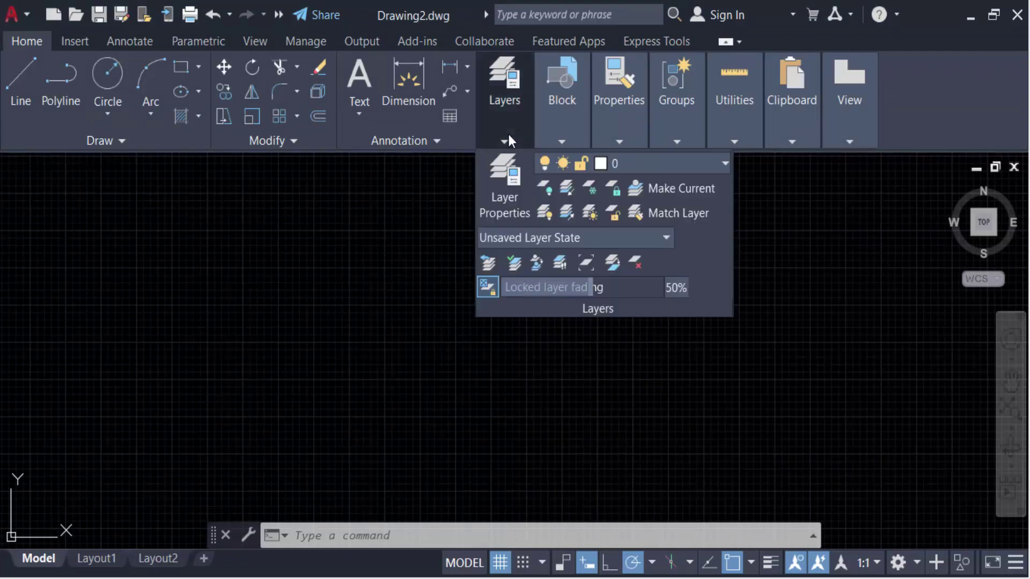
pyautogui.click(628, 162)
pyautogui.click(631, 208)
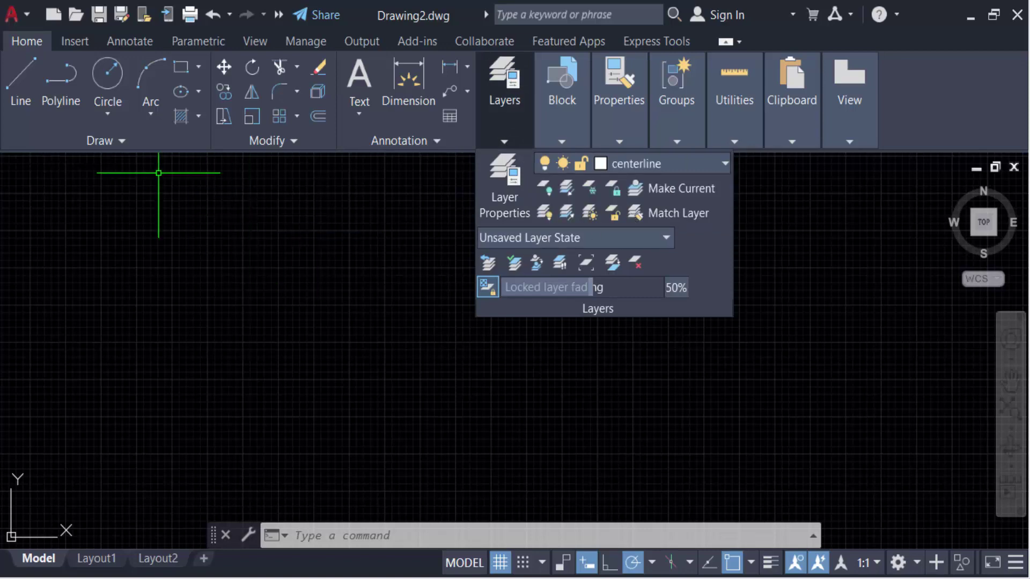
pyautogui.click(24, 110)
pyautogui.click(320, 275)
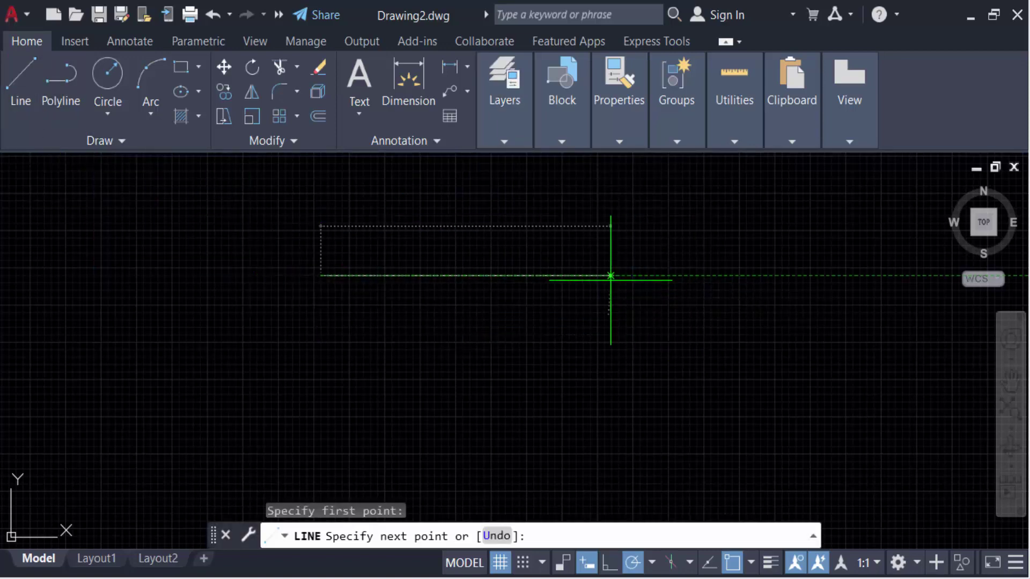
pyautogui.click(611, 276)
pyautogui.press('Return')
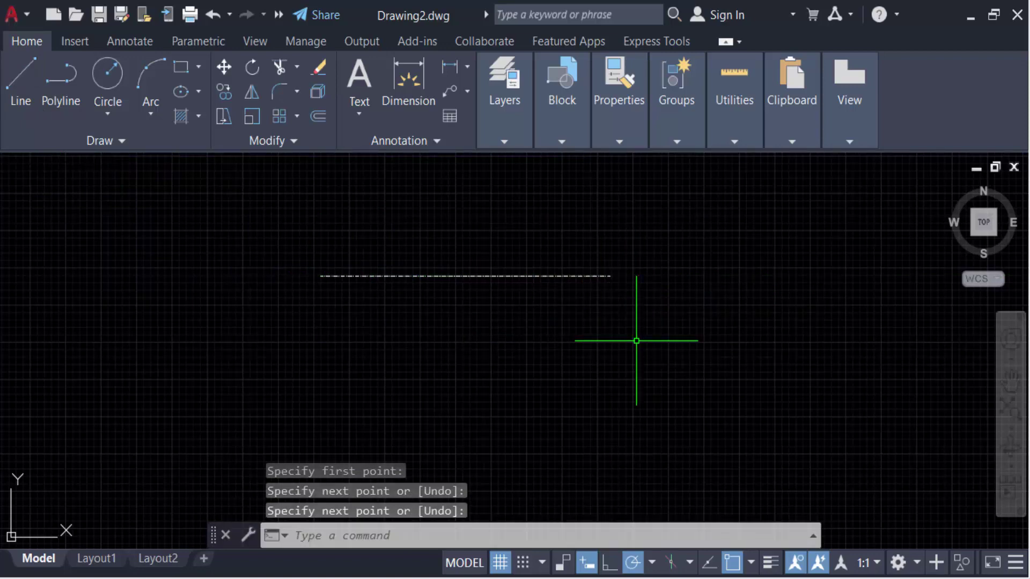
# Turn off the drawing grid and zoom to view the centerline
pyautogui.scroll(2, 502, 294)
pyautogui.scroll(3, 472, 293)
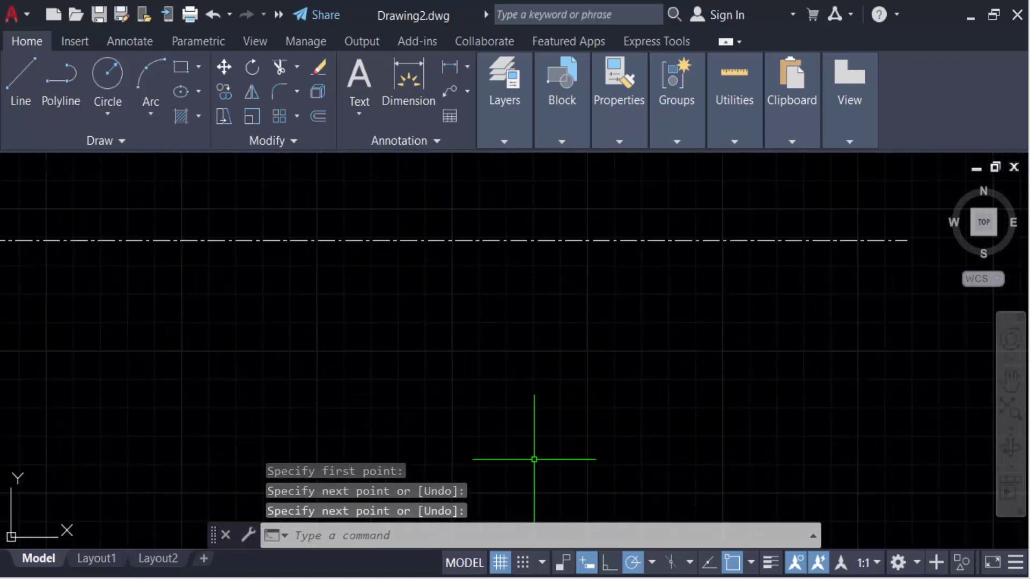
pyautogui.click(499, 562)
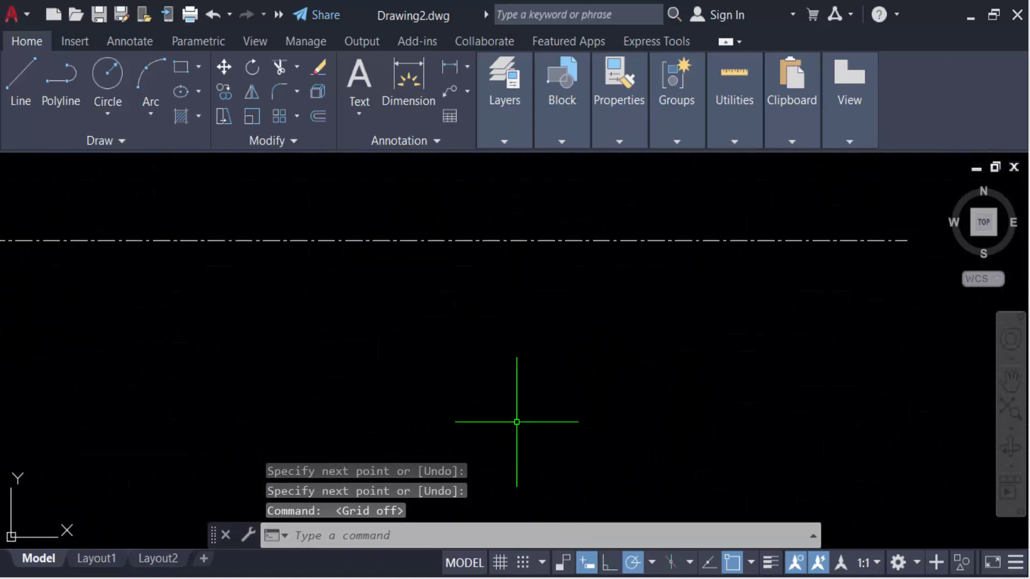
pyautogui.scroll(-4, 570, 334)
pyautogui.scroll(4, 518, 306)
pyautogui.scroll(1, 518, 307)
pyautogui.scroll(-3, 588, 308)
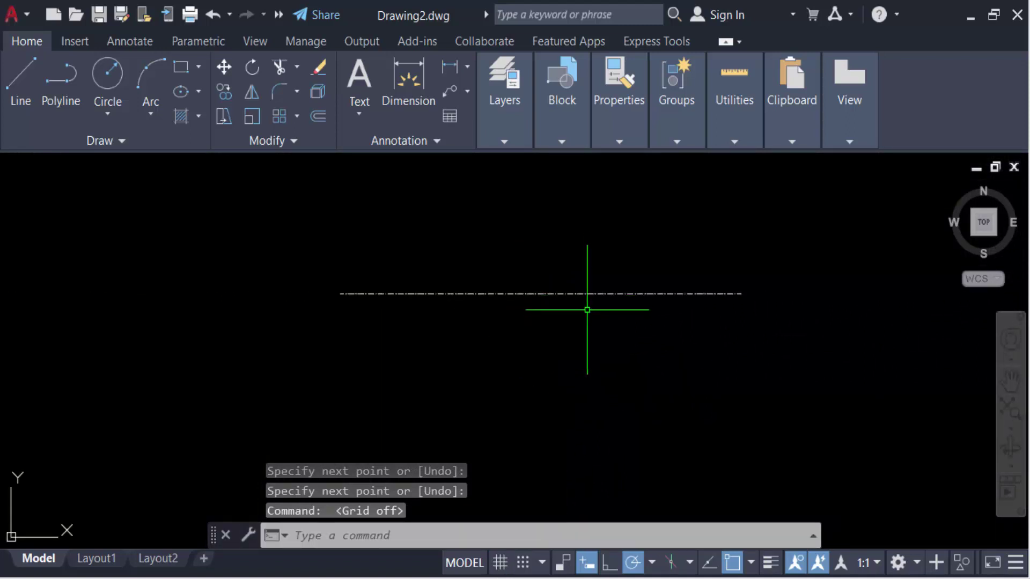
pyautogui.scroll(1, 569, 308)
pyautogui.scroll(2, 558, 310)
pyautogui.scroll(-3, 579, 263)
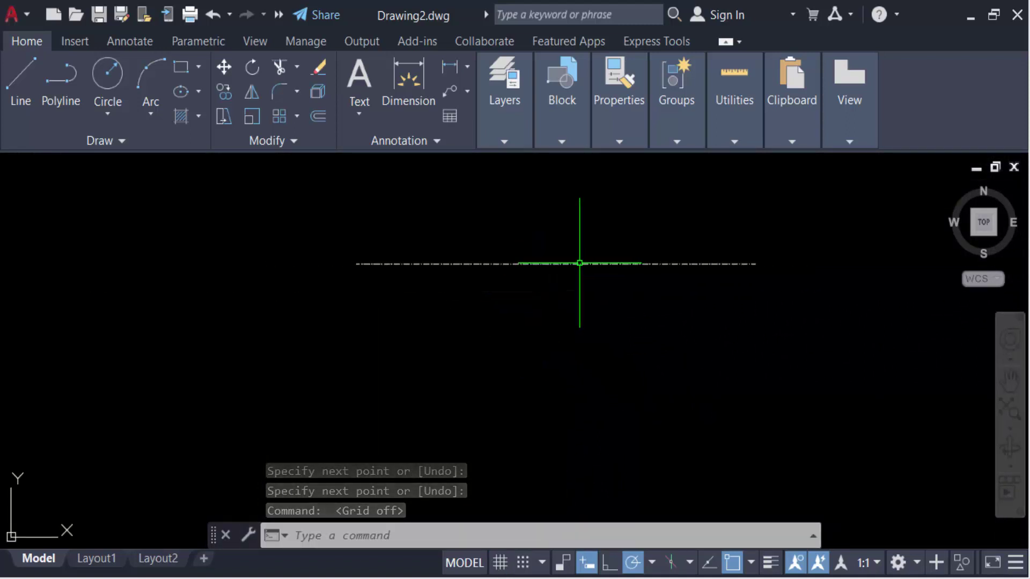
pyautogui.scroll(3, 552, 260)
pyautogui.scroll(-1, 588, 296)
pyautogui.scroll(-3, 588, 295)
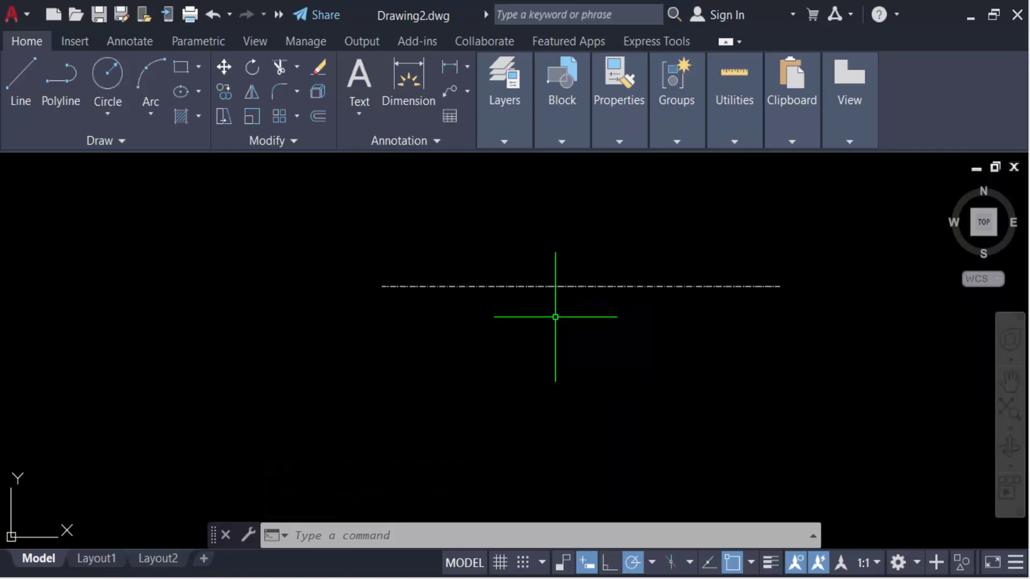
# Create a new layer named center5
pyautogui.click(501, 139)
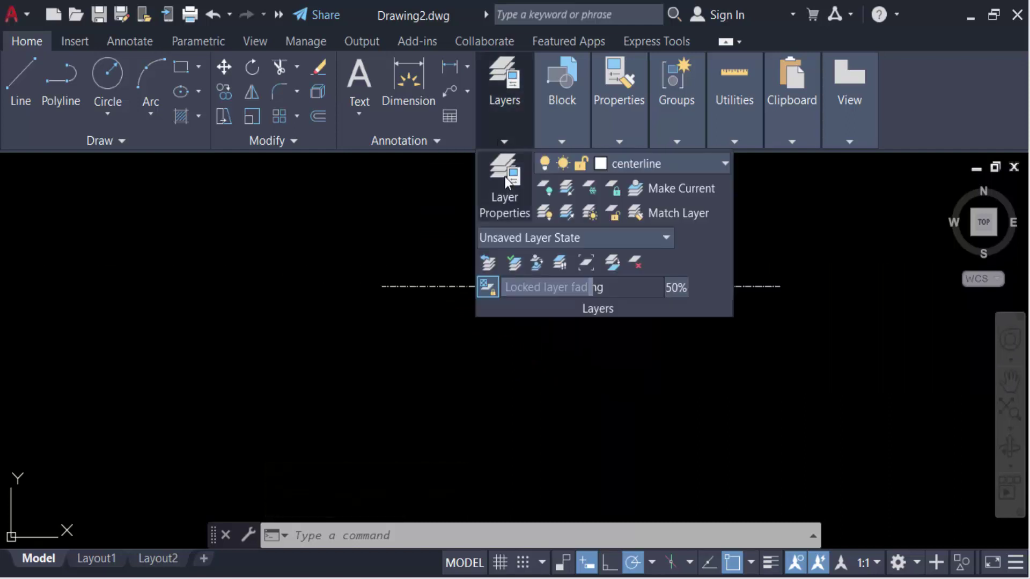
pyautogui.click(504, 208)
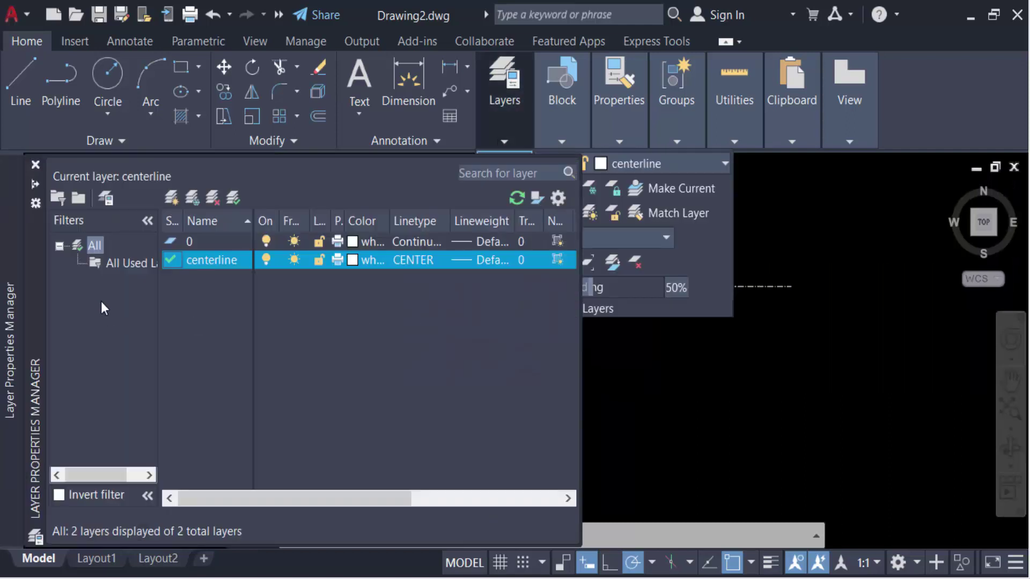
pyautogui.click(170, 198)
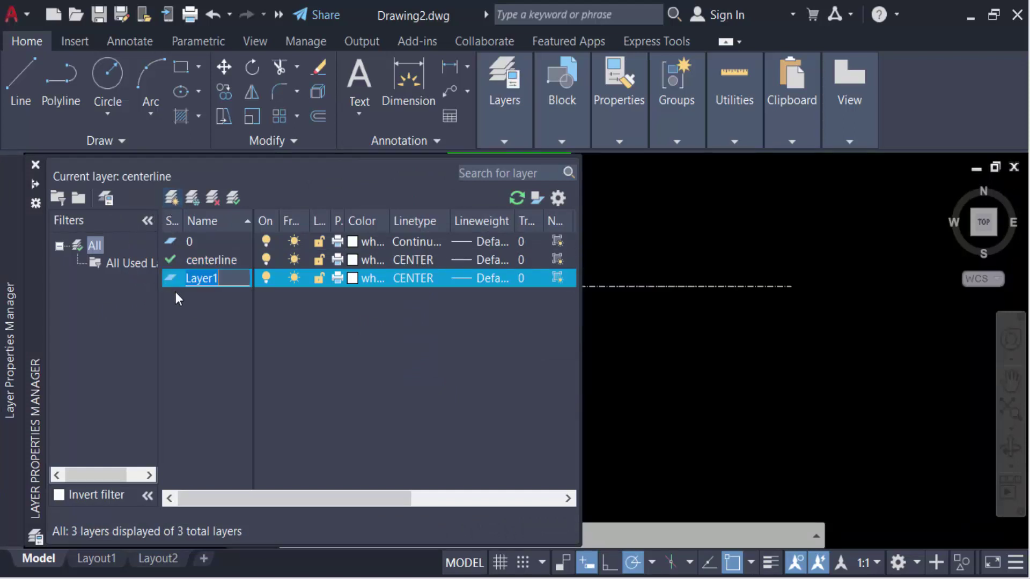
pyautogui.write('ce')
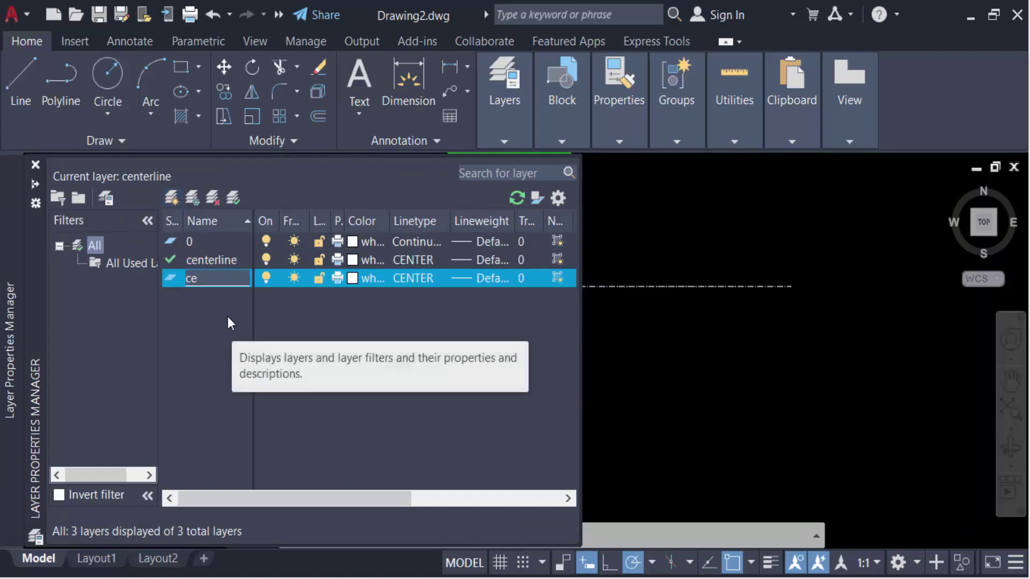
pyautogui.write('nter')
pyautogui.write('5')
# Load CENTER2 and assign it to center5, then begin another new layer named center2
pyautogui.click(424, 278)
pyautogui.click(553, 407)
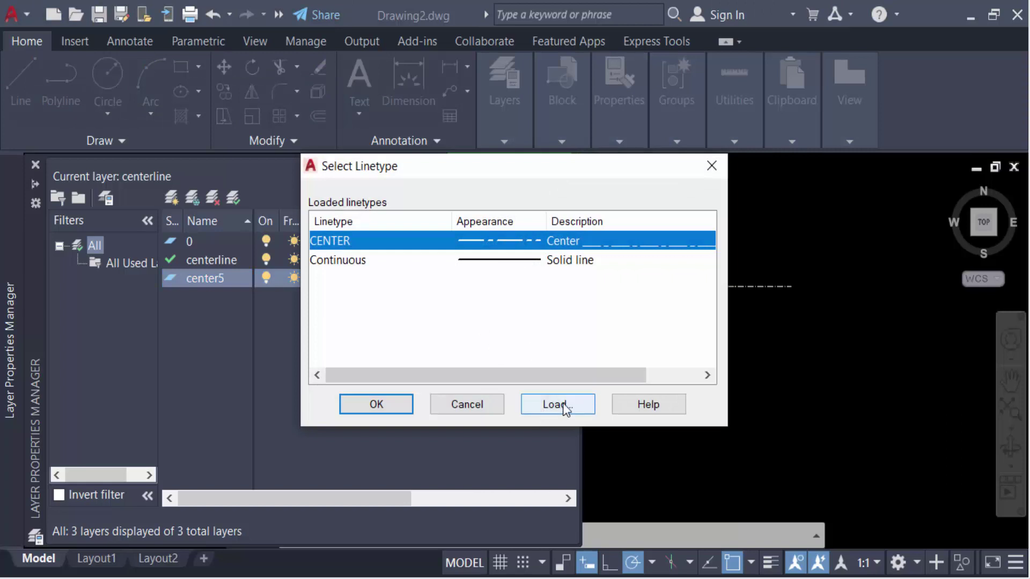
pyautogui.scroll(-5, 512, 323)
pyautogui.scroll(-2, 512, 323)
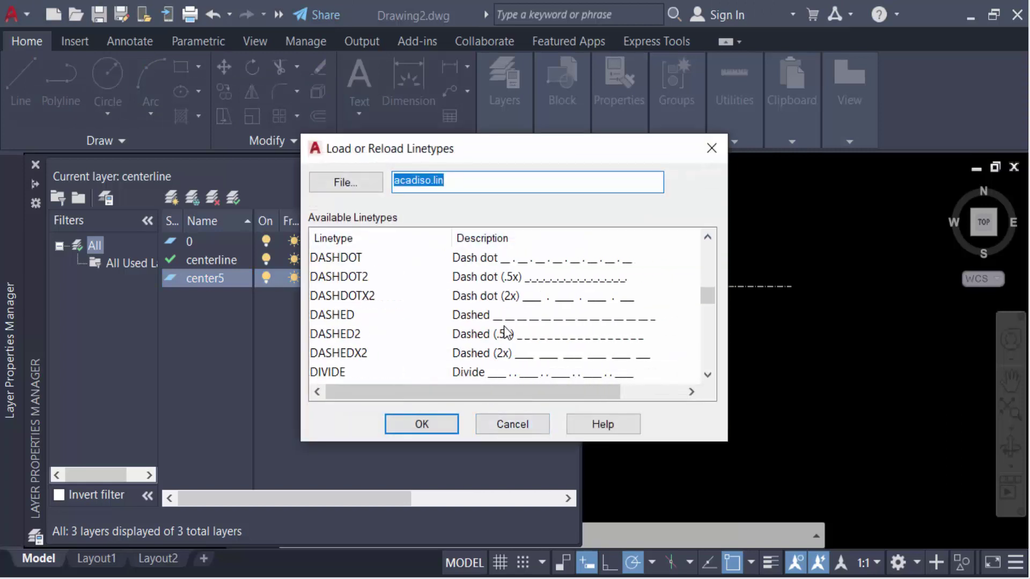
pyautogui.scroll(1, 499, 344)
pyautogui.click(354, 280)
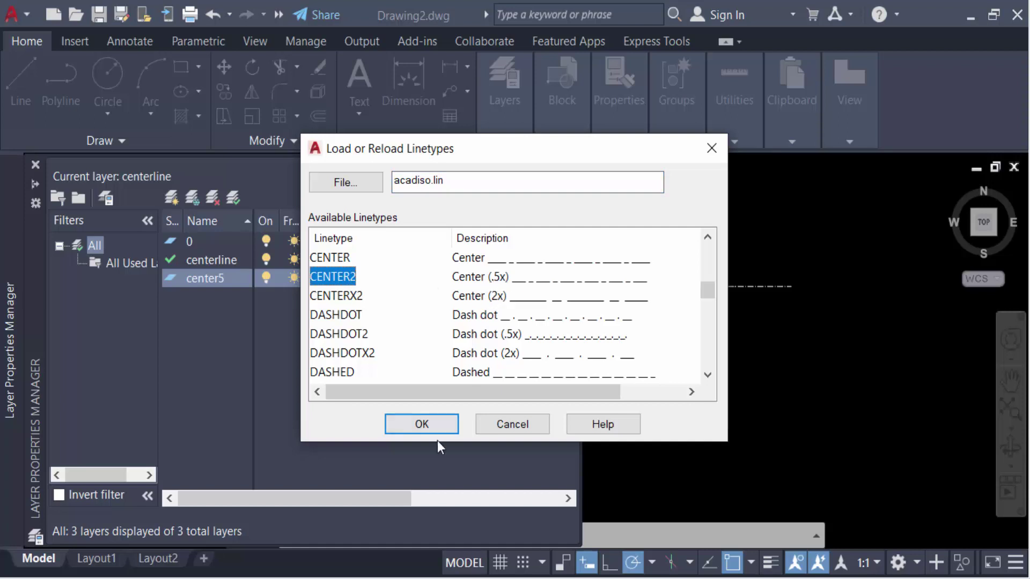
pyautogui.click(433, 421)
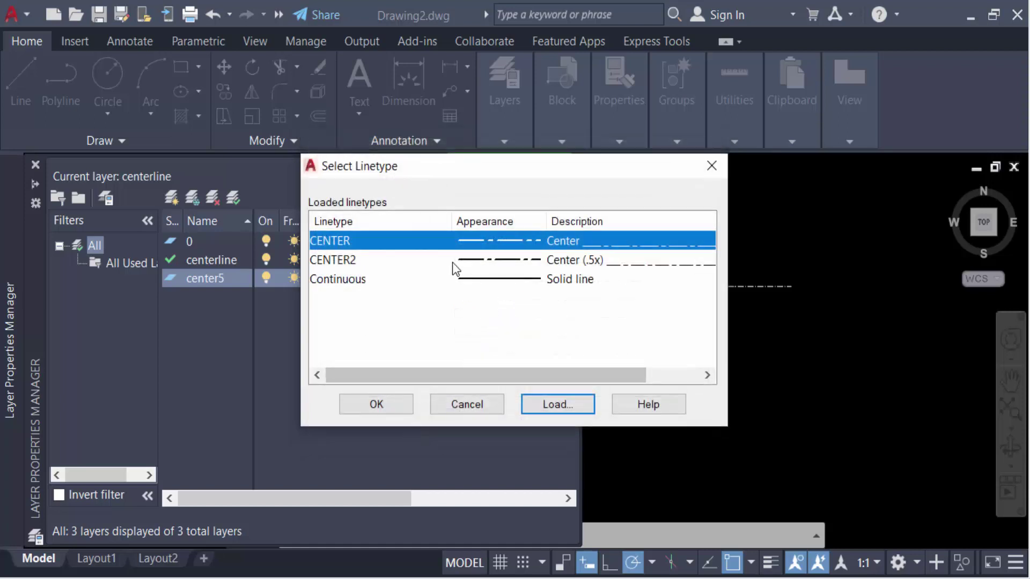
pyautogui.click(497, 262)
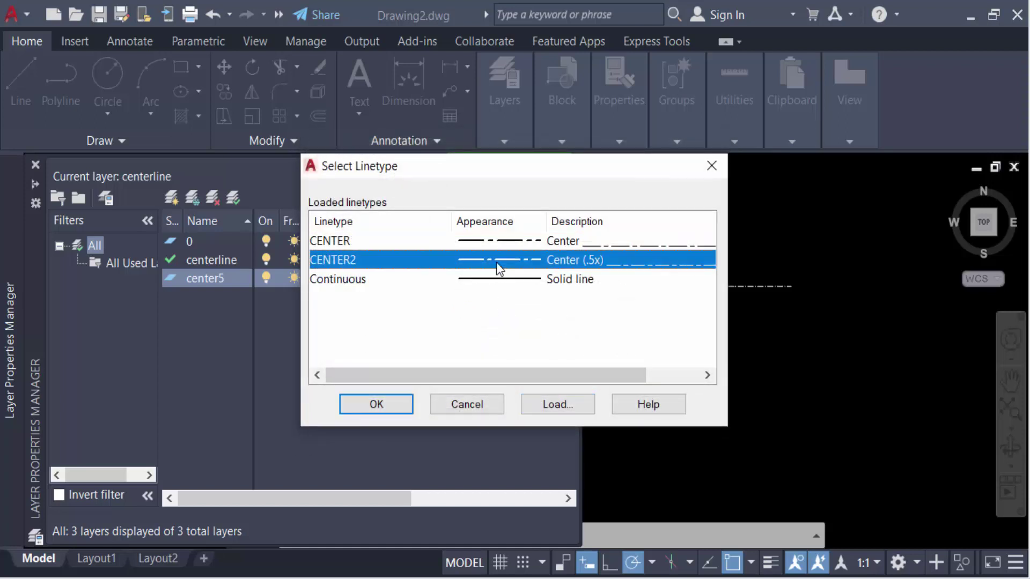
pyautogui.click(393, 409)
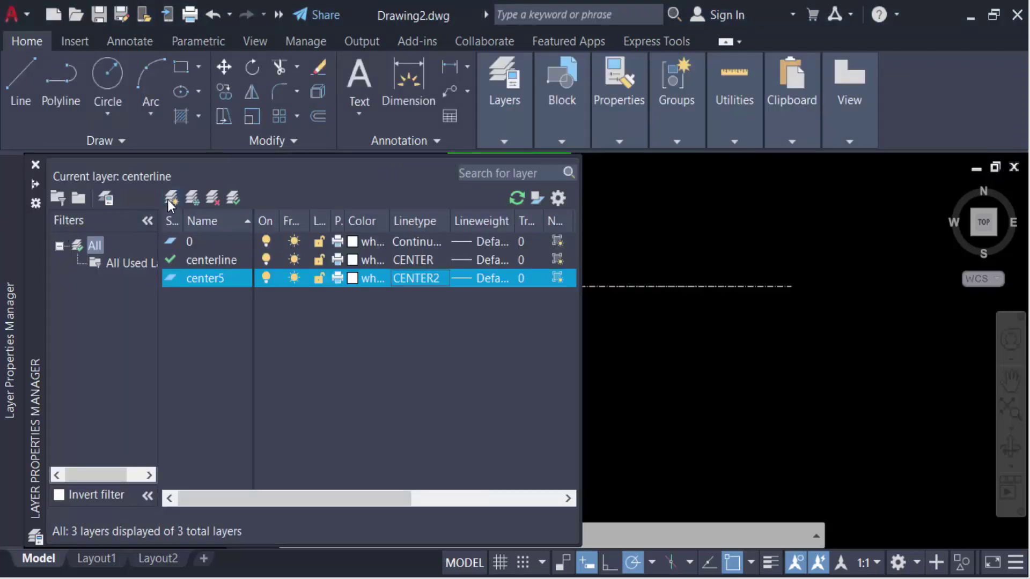
pyautogui.click(167, 199)
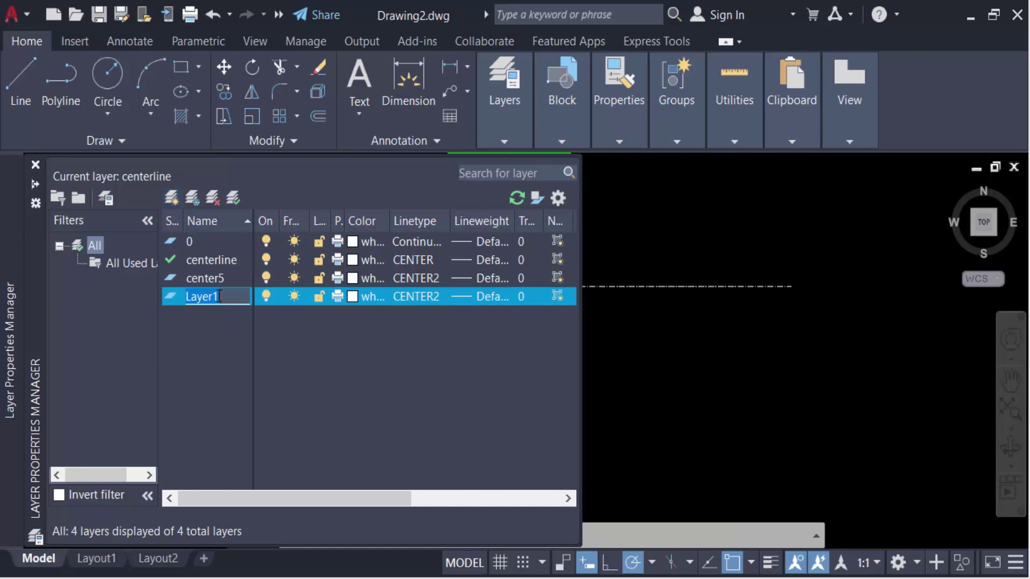
pyautogui.write('center2')
# Load CENTERX2 from acadiso.lin and assign it to the center2 layer
pyautogui.click(434, 297)
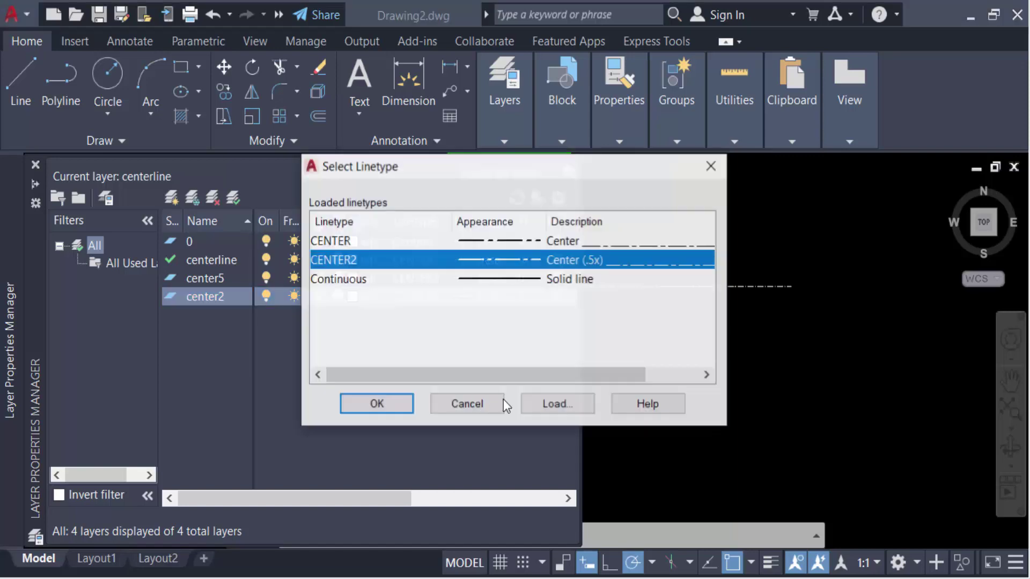
pyautogui.click(551, 406)
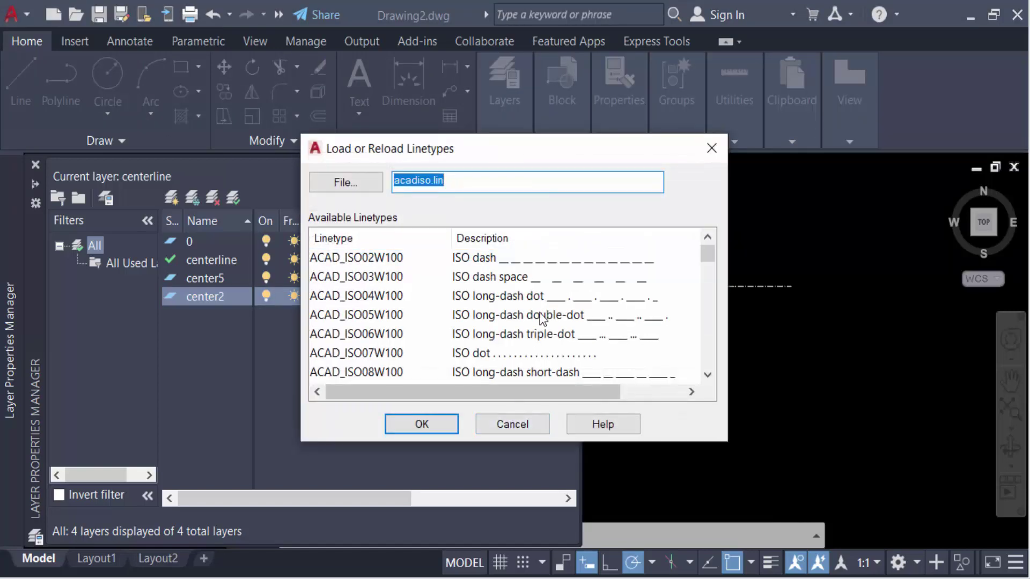
pyautogui.scroll(-5, 529, 329)
pyautogui.scroll(-2, 508, 350)
pyautogui.scroll(-3, 508, 338)
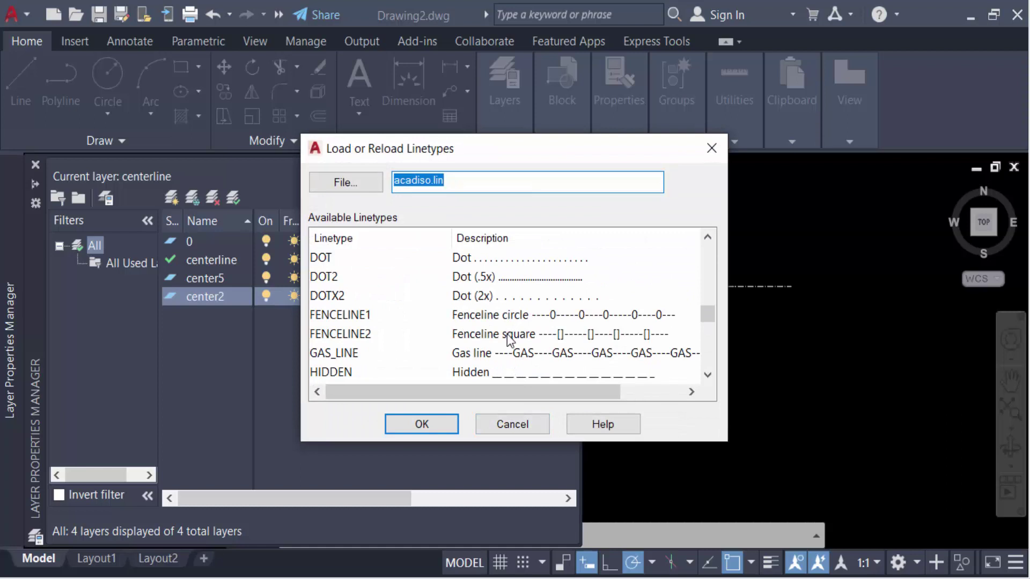
pyautogui.scroll(-1, 509, 339)
pyautogui.scroll(-2, 508, 339)
pyautogui.scroll(6, 509, 339)
pyautogui.scroll(3, 508, 339)
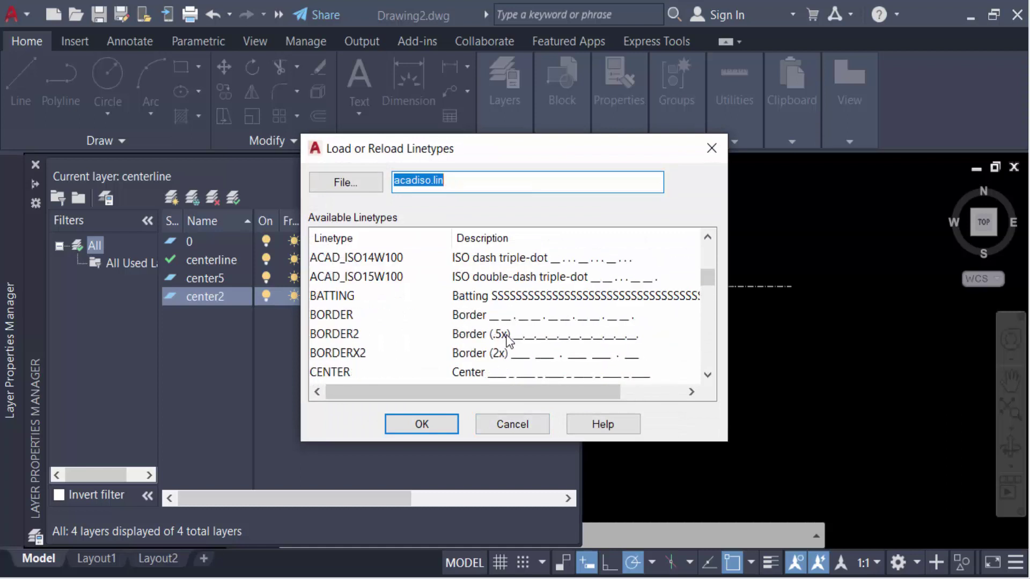
pyautogui.scroll(1, 506, 339)
pyautogui.scroll(-1, 502, 342)
pyautogui.scroll(-1, 539, 330)
pyautogui.click(485, 355)
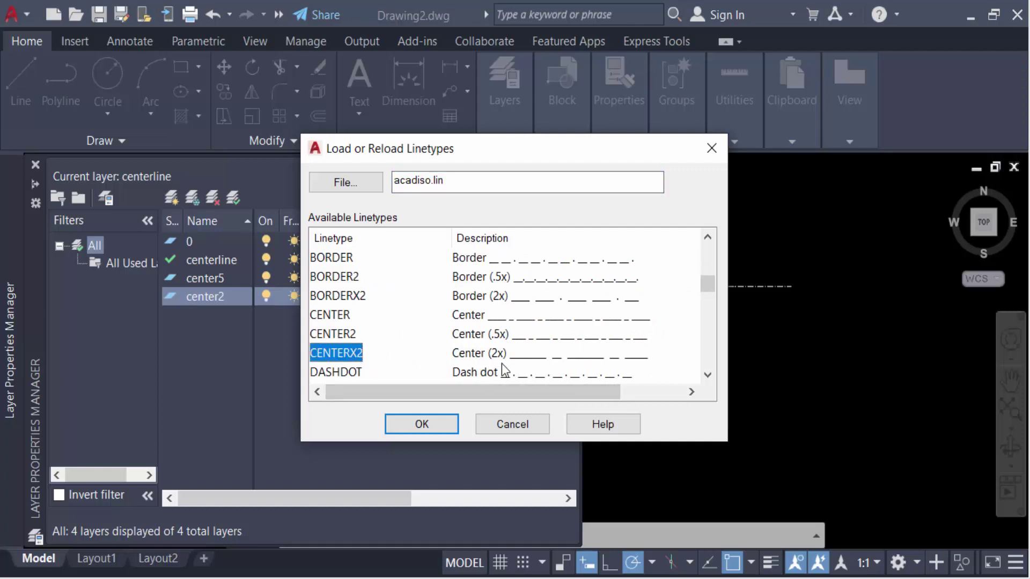
pyautogui.click(419, 416)
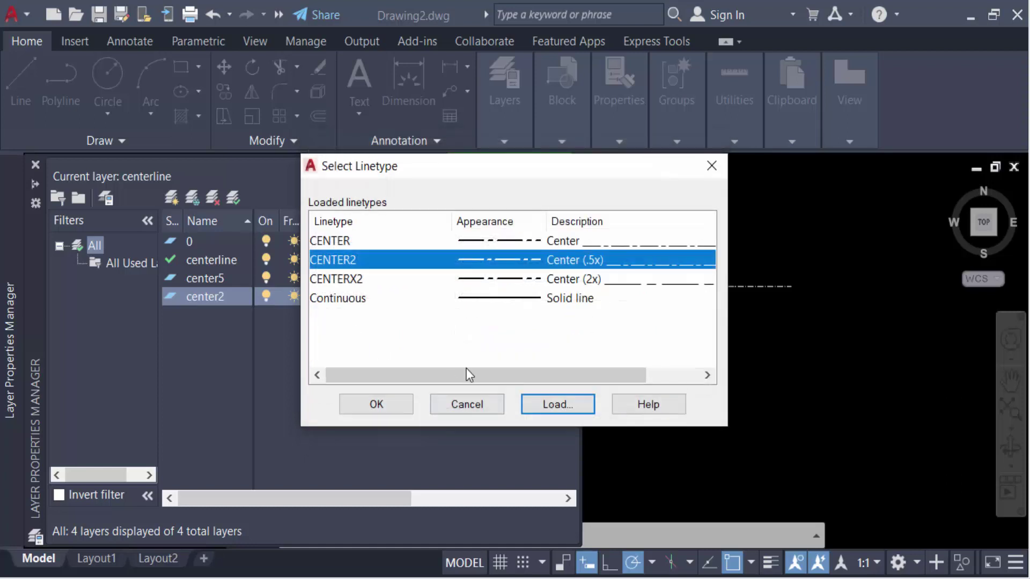
pyautogui.click(479, 282)
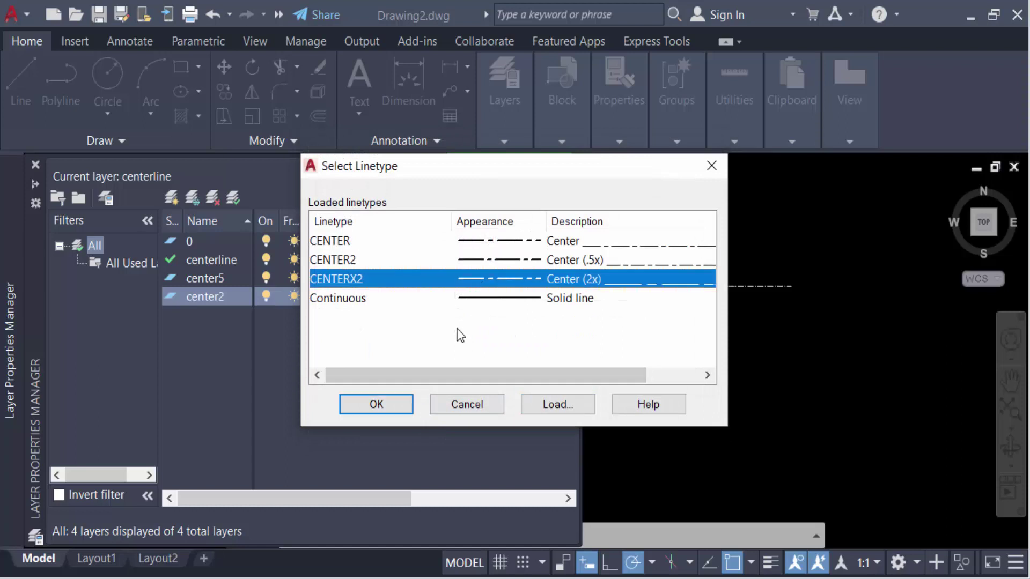
pyautogui.click(401, 407)
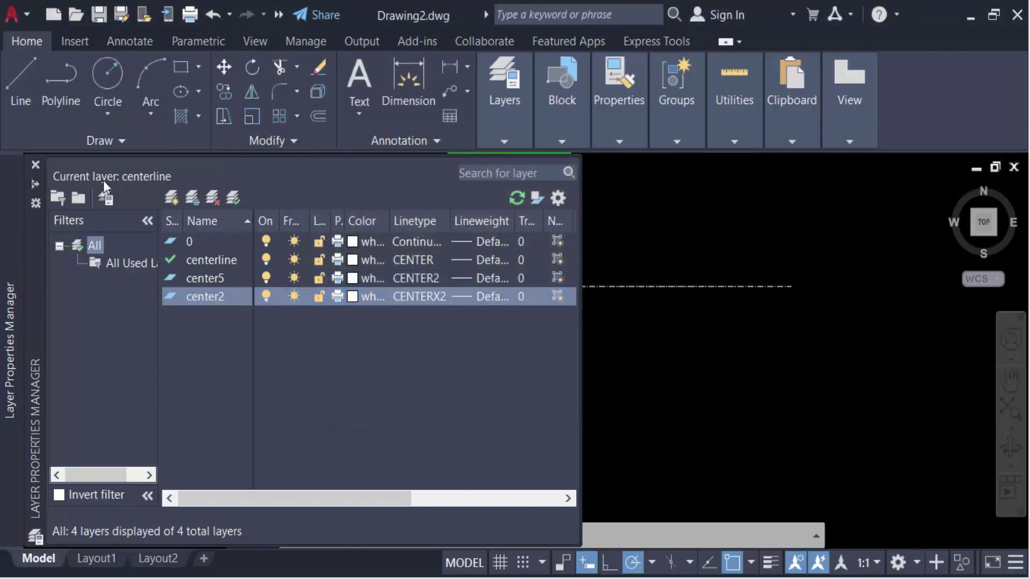
# Close the layer manager and make center5 the current layer
pyautogui.click(34, 166)
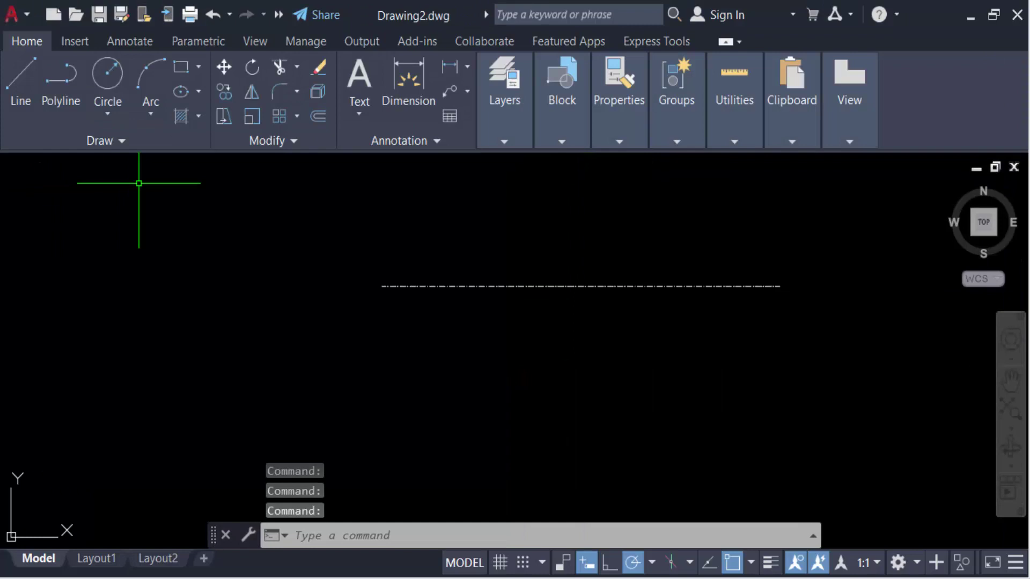
pyautogui.click(504, 141)
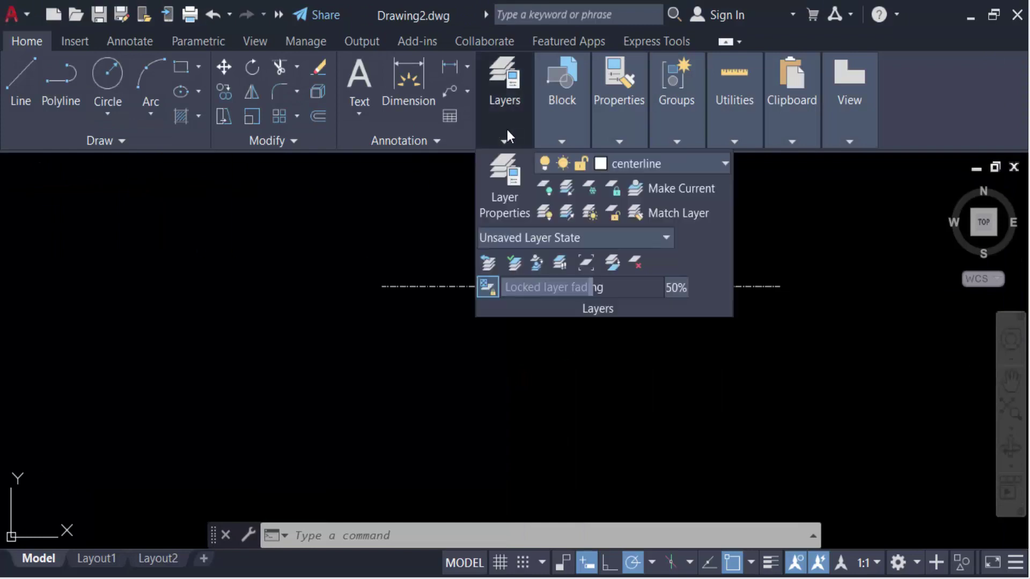
pyautogui.click(611, 163)
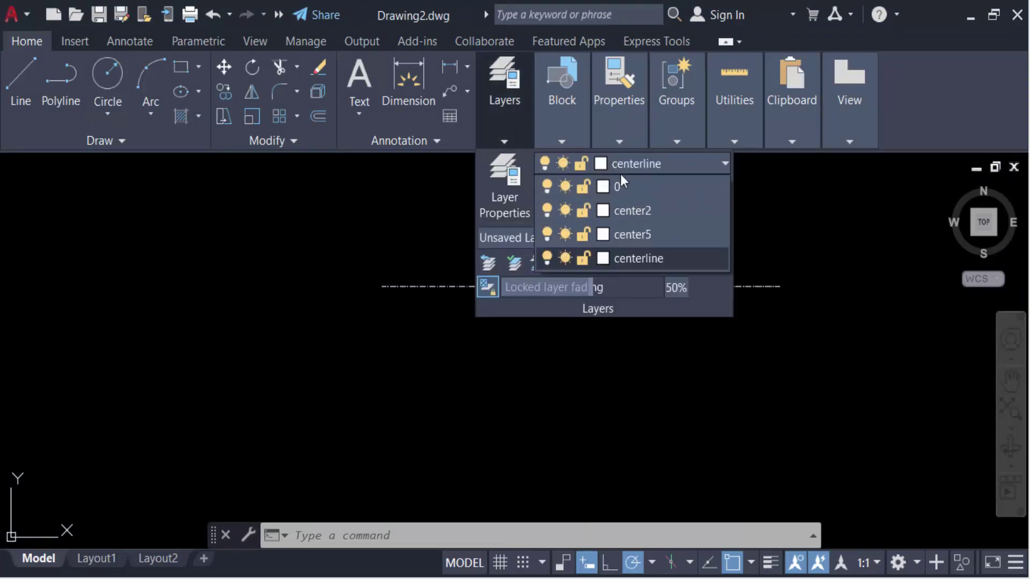
pyautogui.click(628, 236)
# Draw a horizontal line on center5 just below the first centerline
pyautogui.click(21, 88)
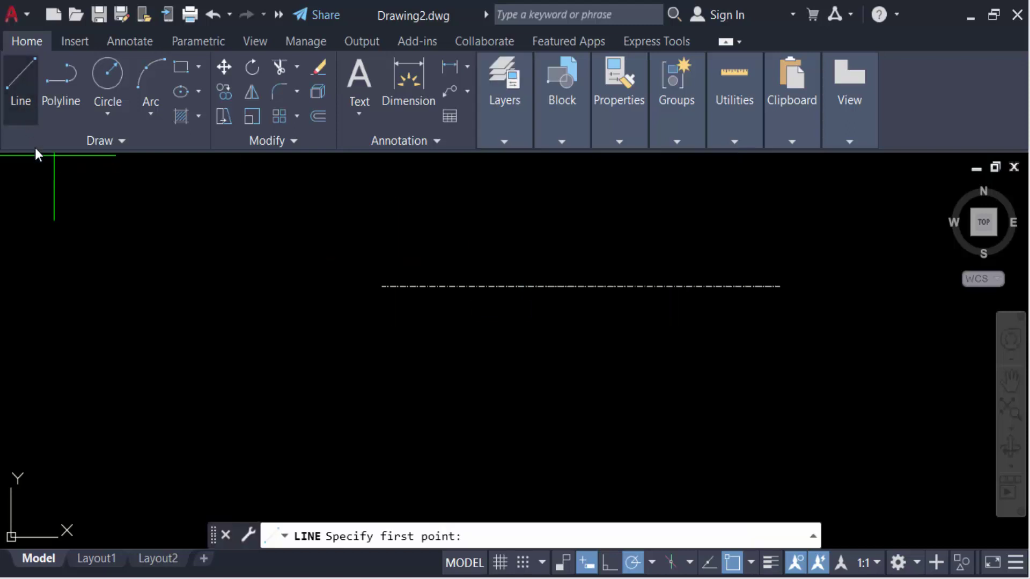
pyautogui.click(383, 316)
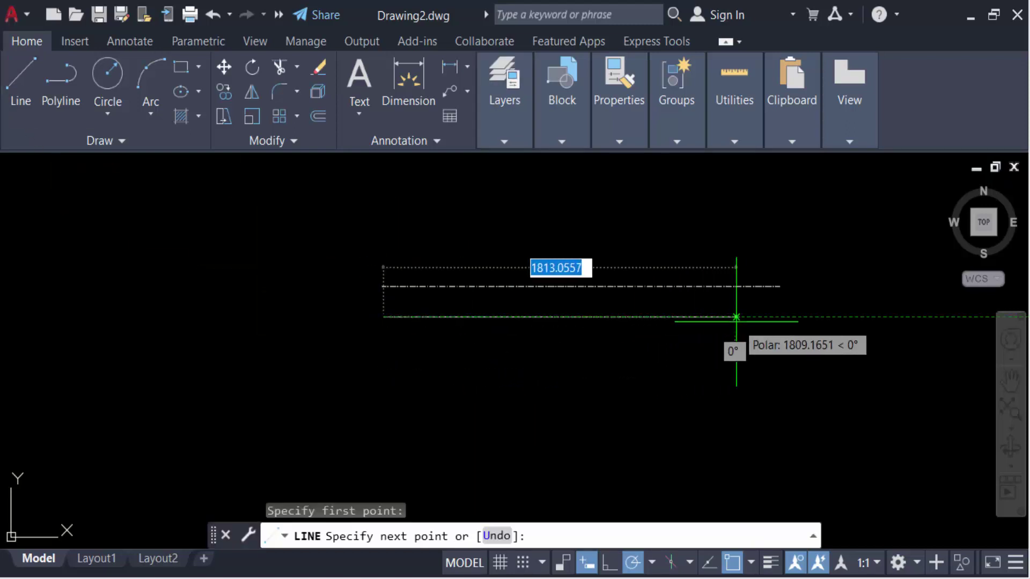
pyautogui.click(752, 316)
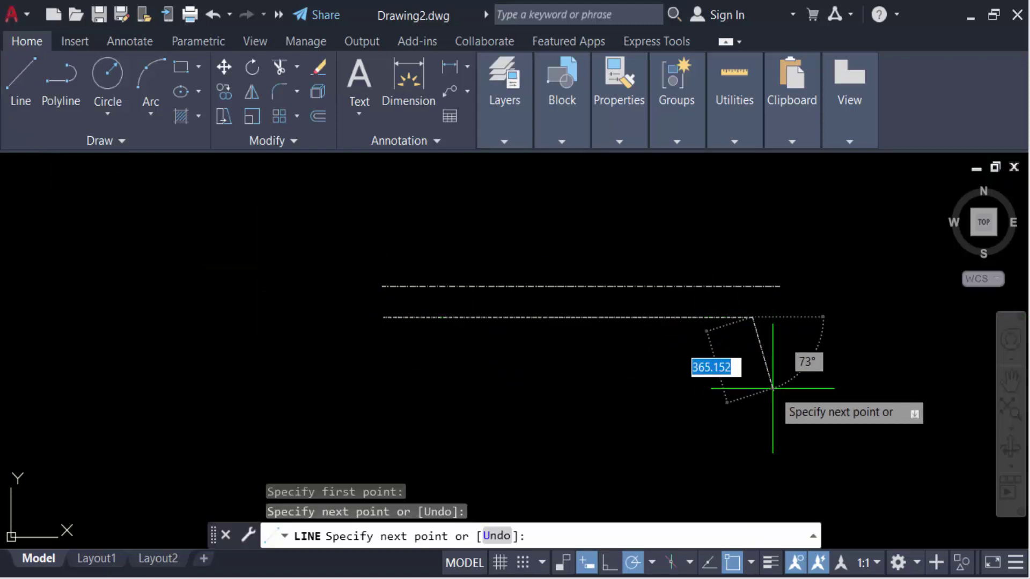
pyautogui.press('Return')
pyautogui.scroll(5, 638, 322)
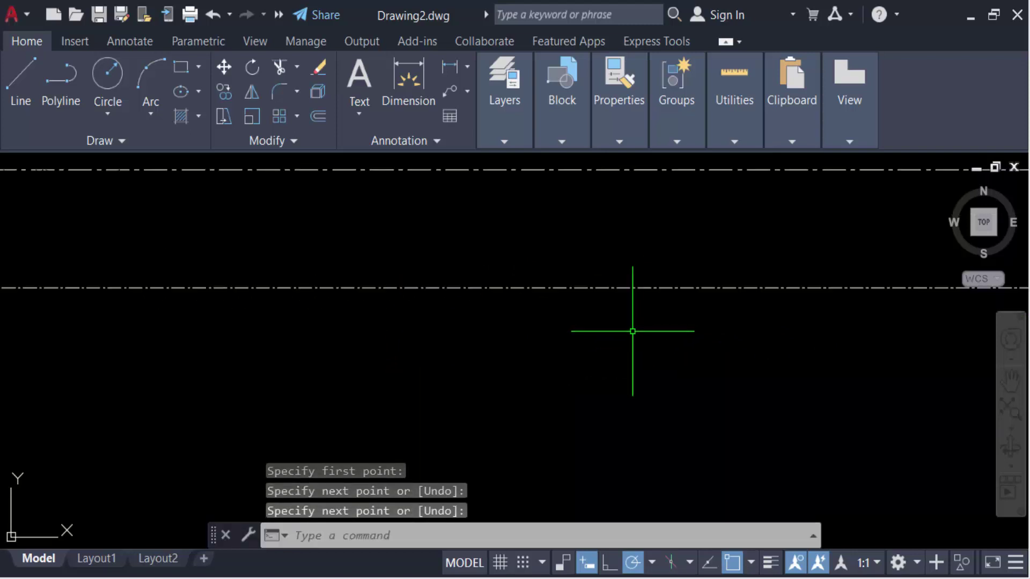
pyautogui.click(504, 125)
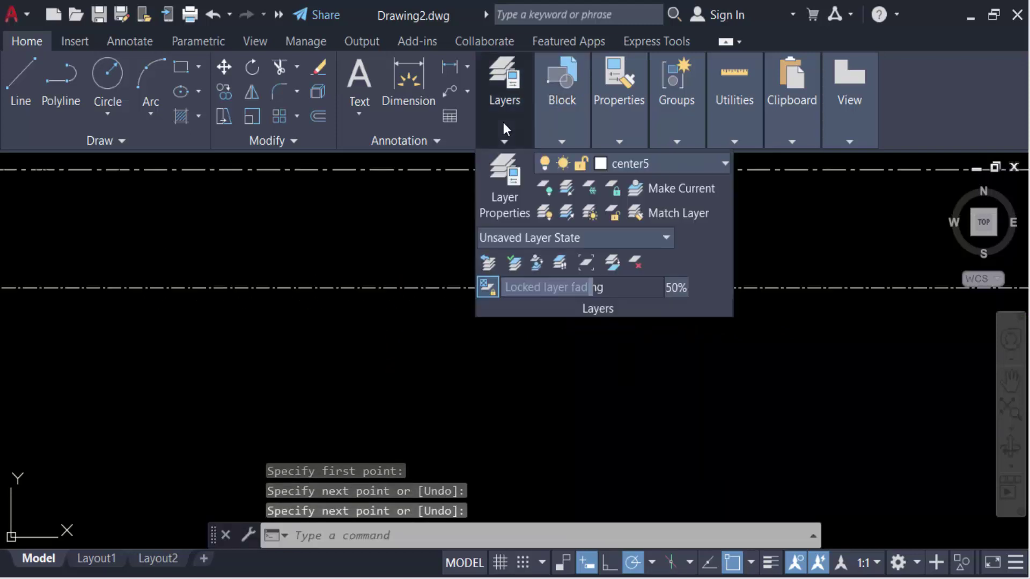
# Make center2 the current layer
pyautogui.click(613, 164)
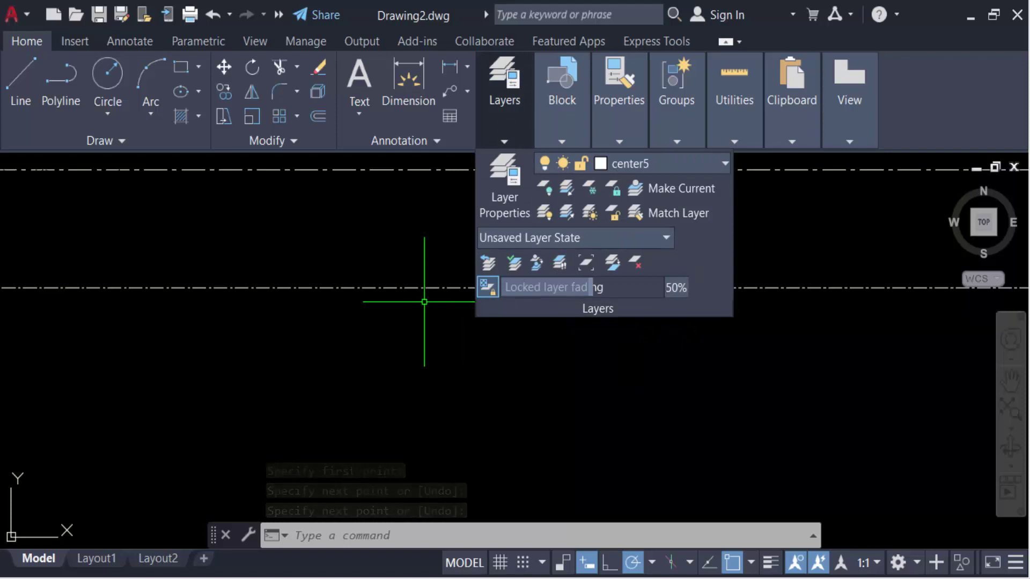
pyautogui.scroll(2, 418, 295)
pyautogui.scroll(2, 421, 293)
pyautogui.scroll(-1, 649, 317)
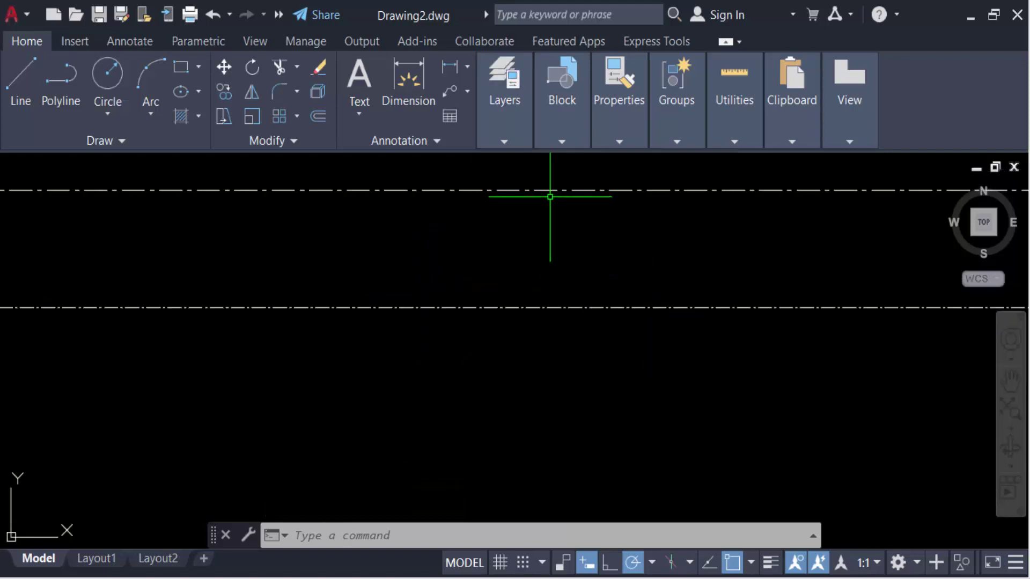
pyautogui.scroll(-3, 575, 299)
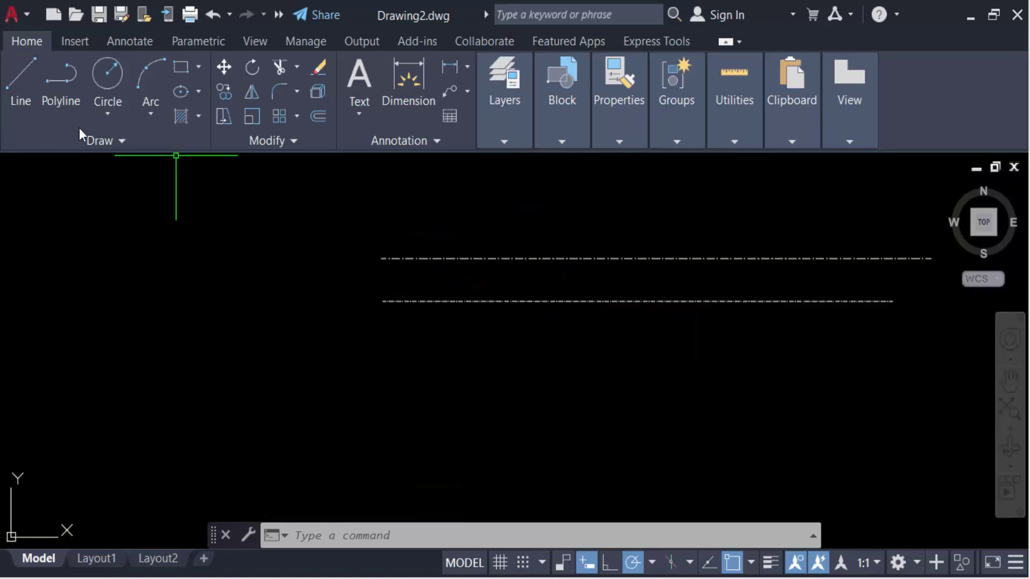
pyautogui.click(502, 141)
pyautogui.click(635, 169)
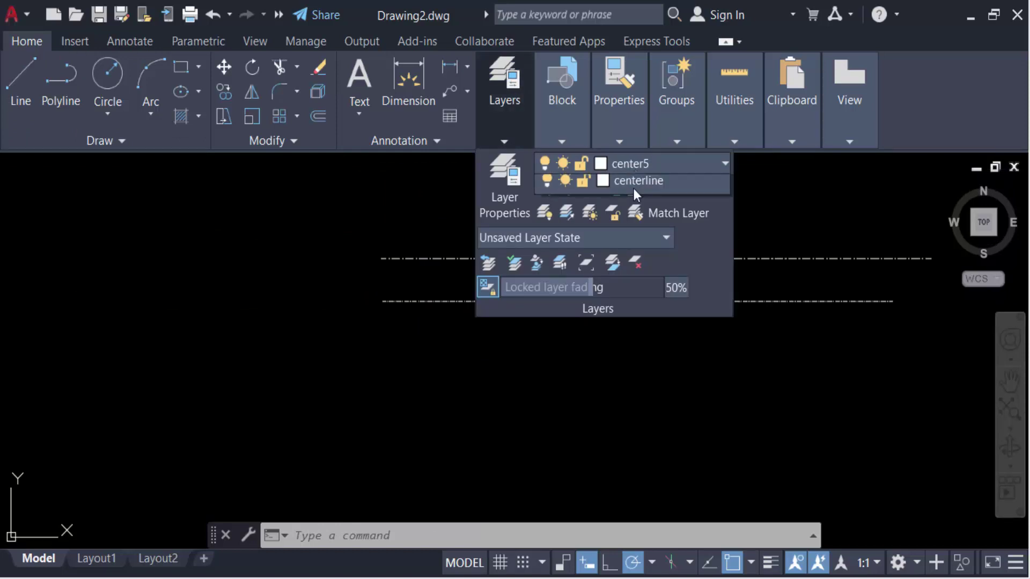
pyautogui.click(623, 217)
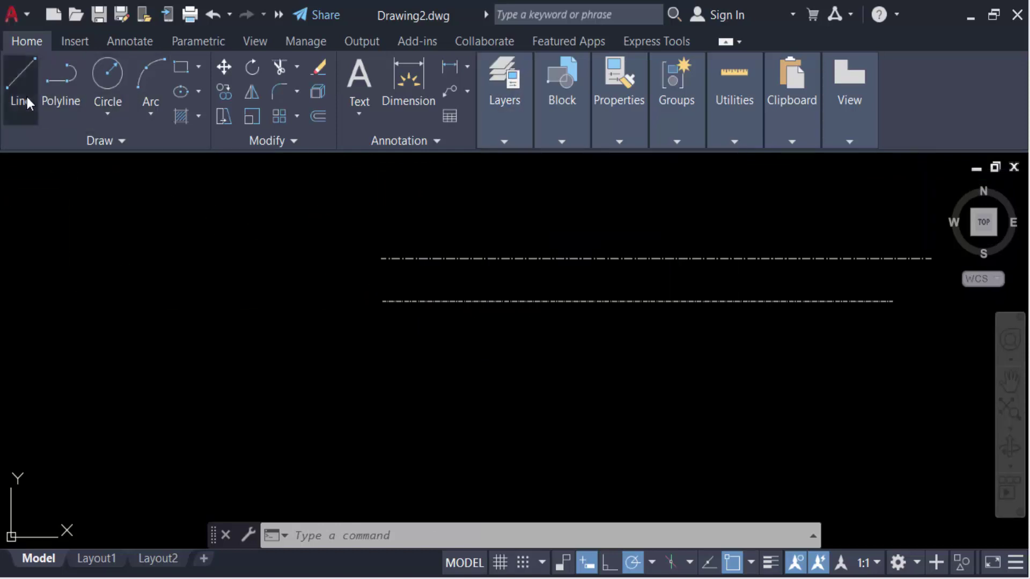
# Draw a longer horizontal line on center2 beneath the other two
pyautogui.click(27, 97)
pyautogui.click(393, 335)
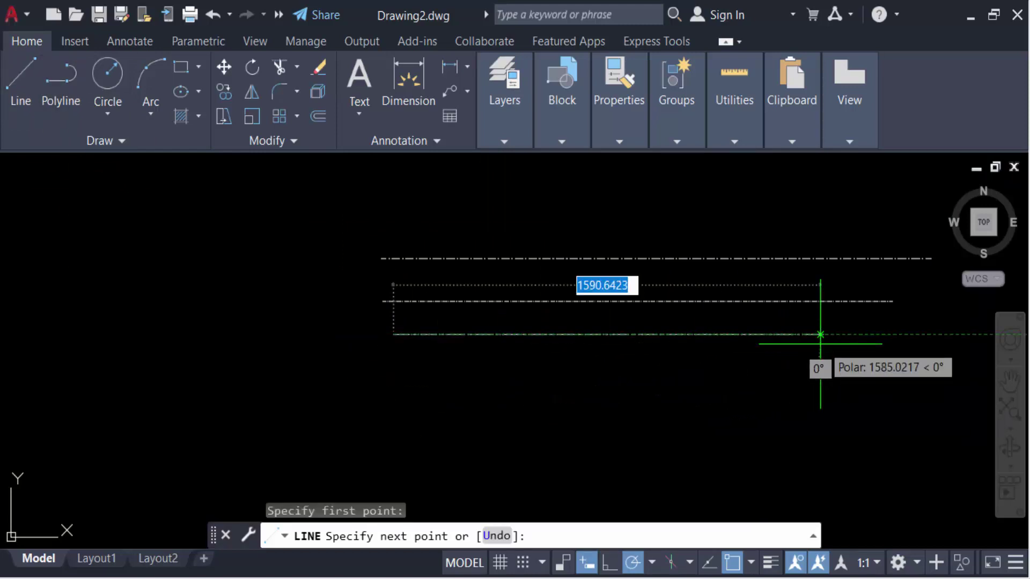
pyautogui.click(835, 334)
pyautogui.press('Return')
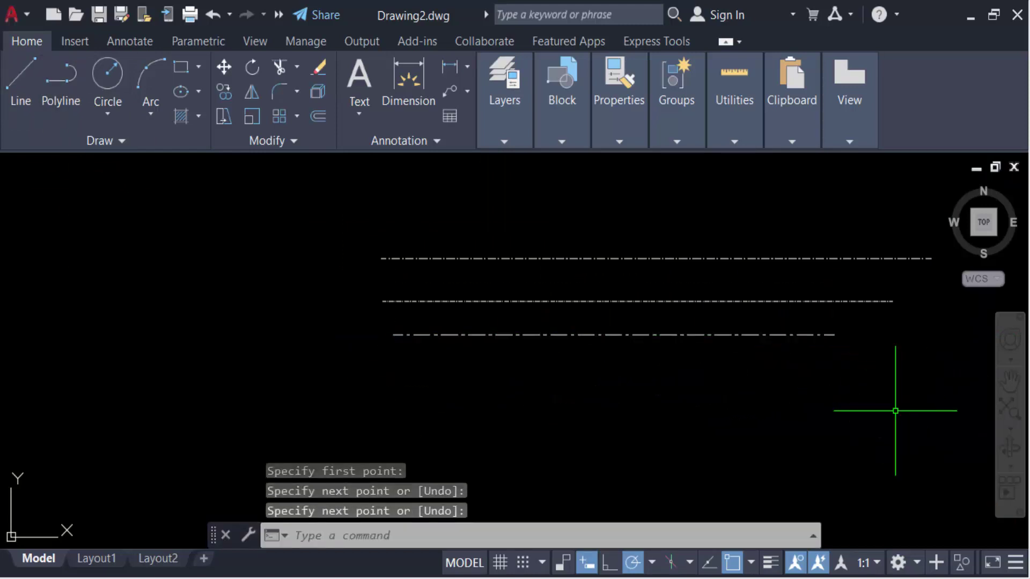
pyautogui.scroll(3, 826, 322)
pyautogui.scroll(-1, 651, 341)
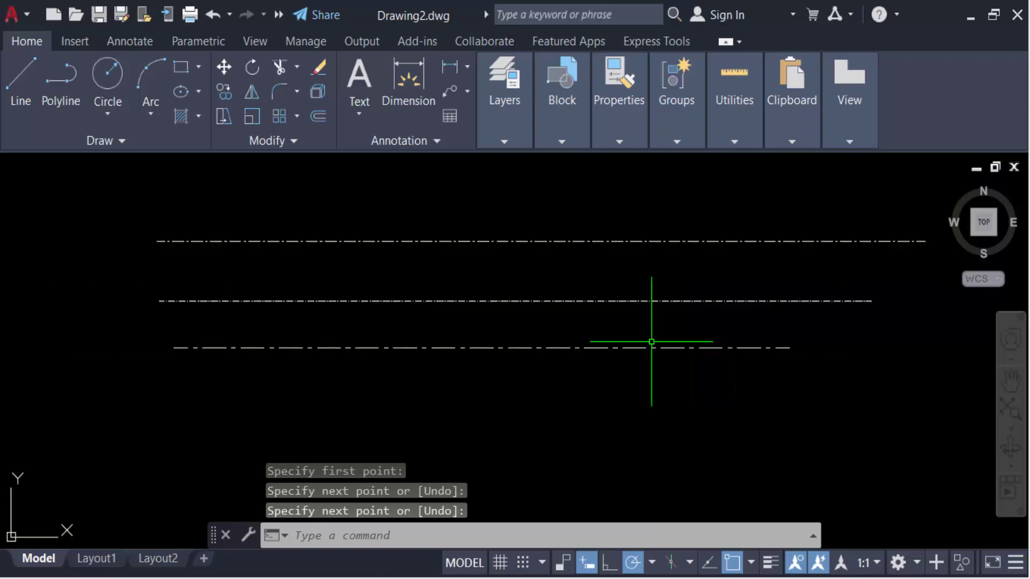
pyautogui.scroll(1, 559, 321)
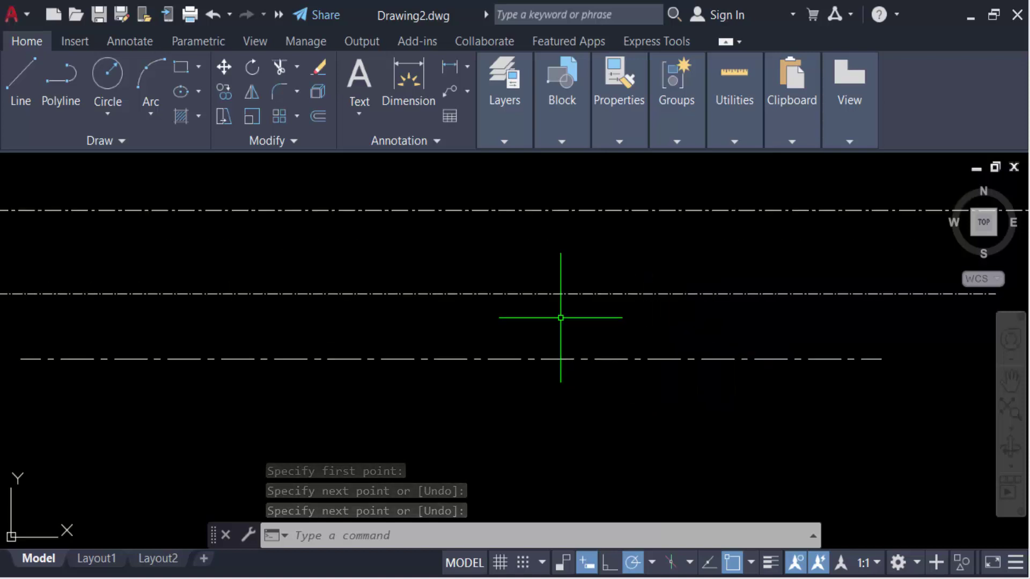
pyautogui.scroll(-1, 616, 295)
pyautogui.scroll(1, 611, 299)
pyautogui.scroll(3, 604, 287)
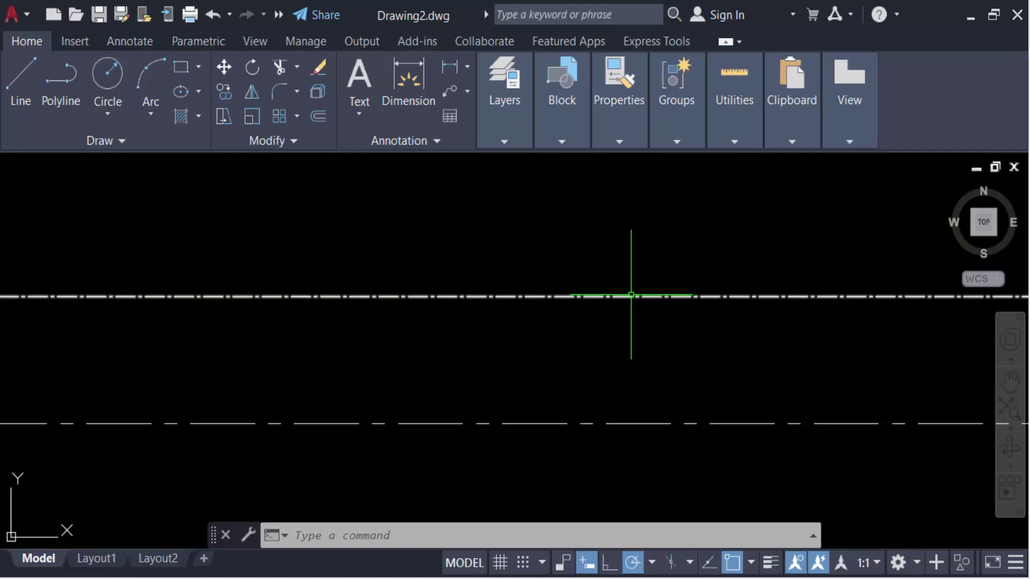
pyautogui.scroll(-2, 632, 311)
pyautogui.scroll(-2, 633, 326)
# Set the global linetype scale (LTSCALE) to 5
pyautogui.press('Escape')
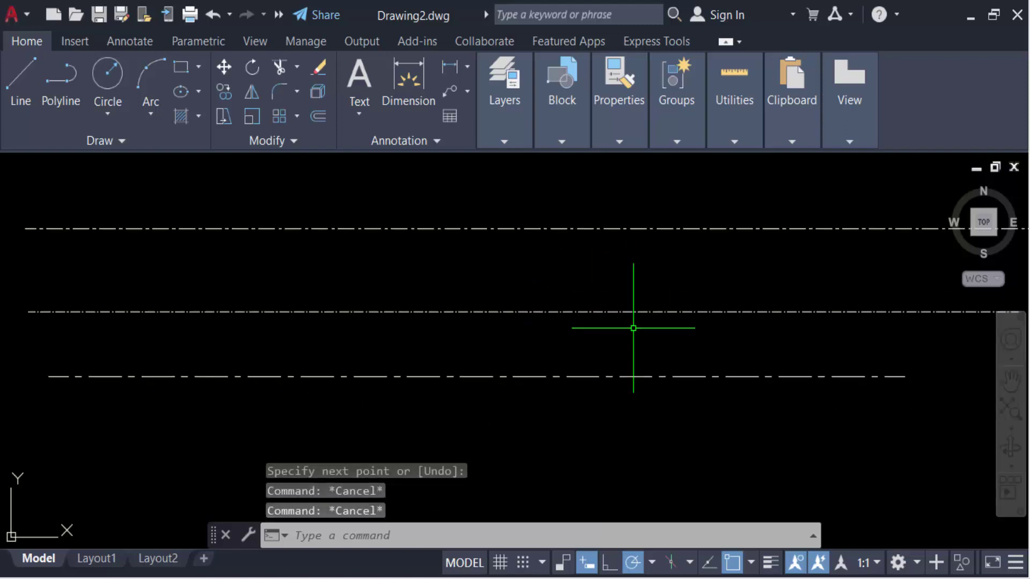
pyautogui.write('LTS')
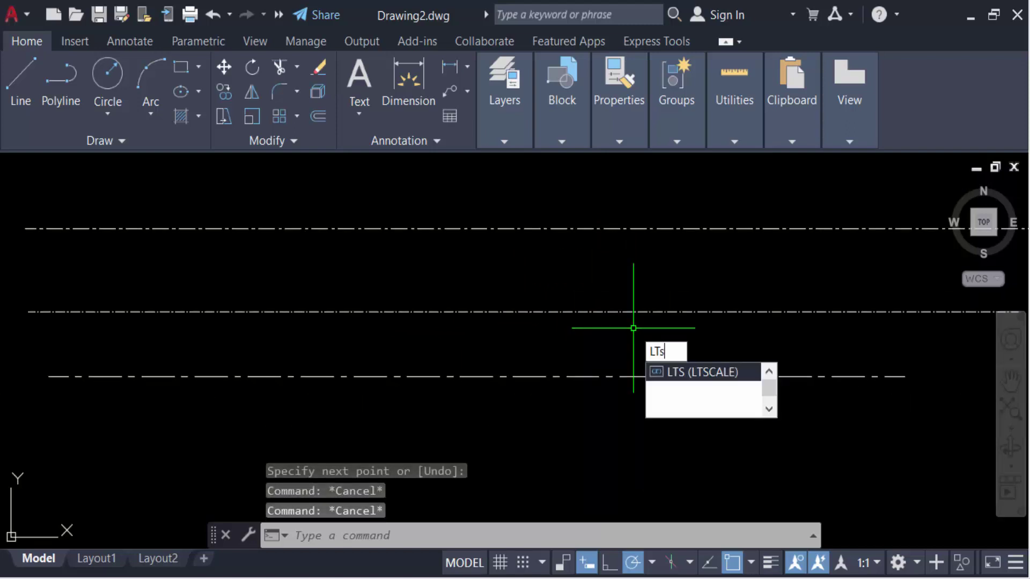
pyautogui.click(704, 374)
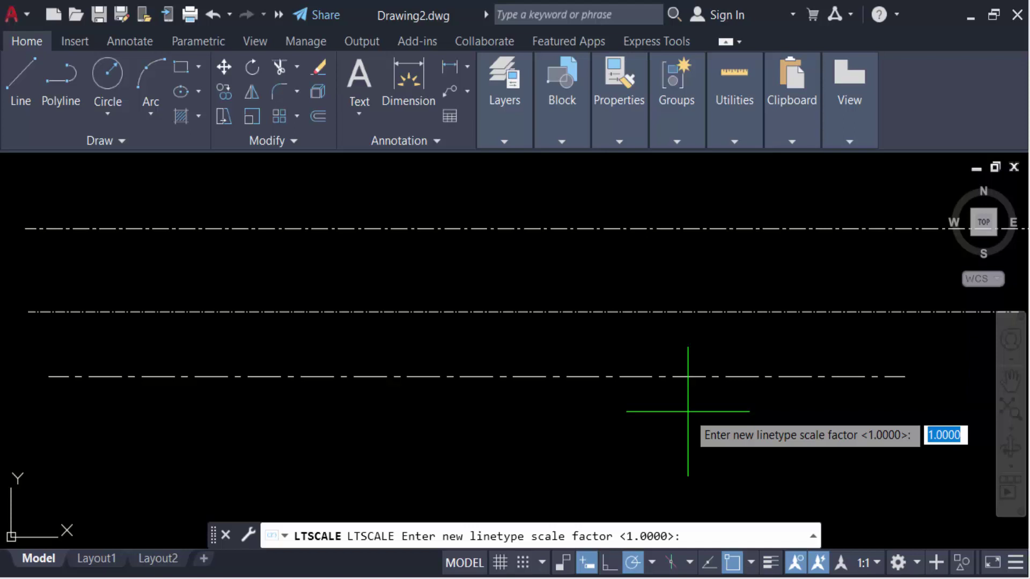
pyautogui.write('5')
pyautogui.press('Return')
pyautogui.scroll(-2, 652, 326)
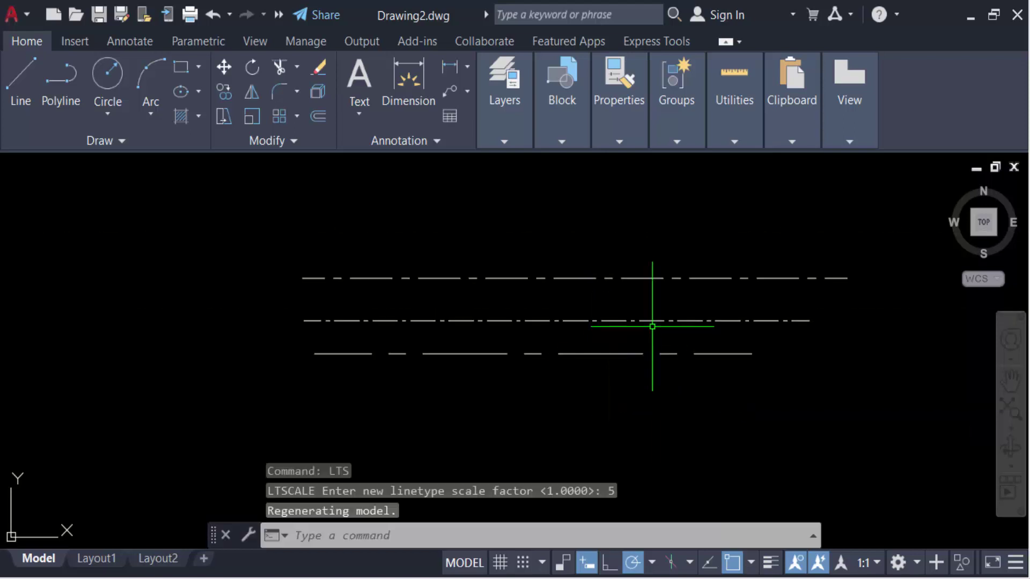
pyautogui.scroll(1, 662, 326)
pyautogui.scroll(-2, 688, 349)
pyautogui.scroll(2, 673, 342)
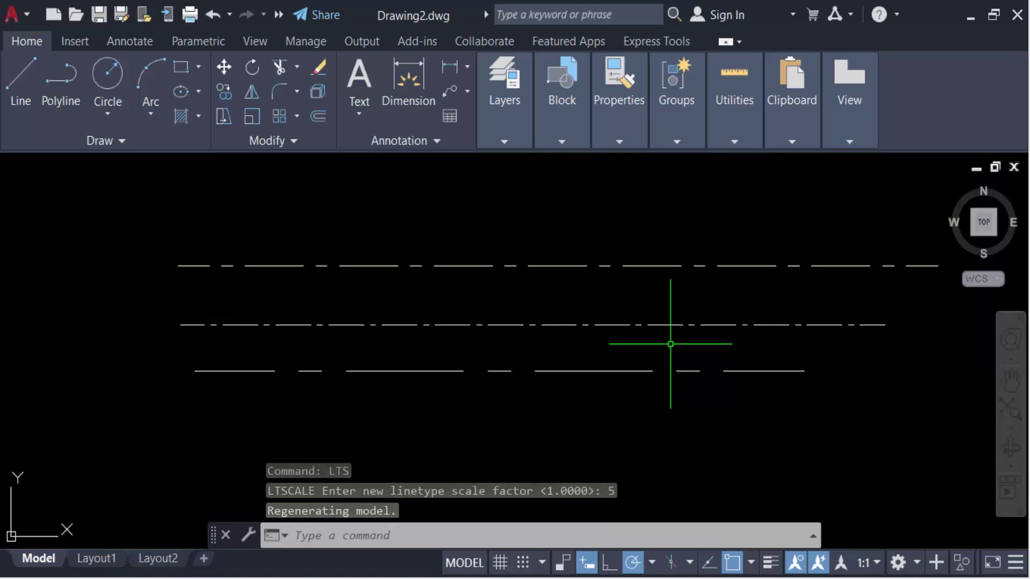